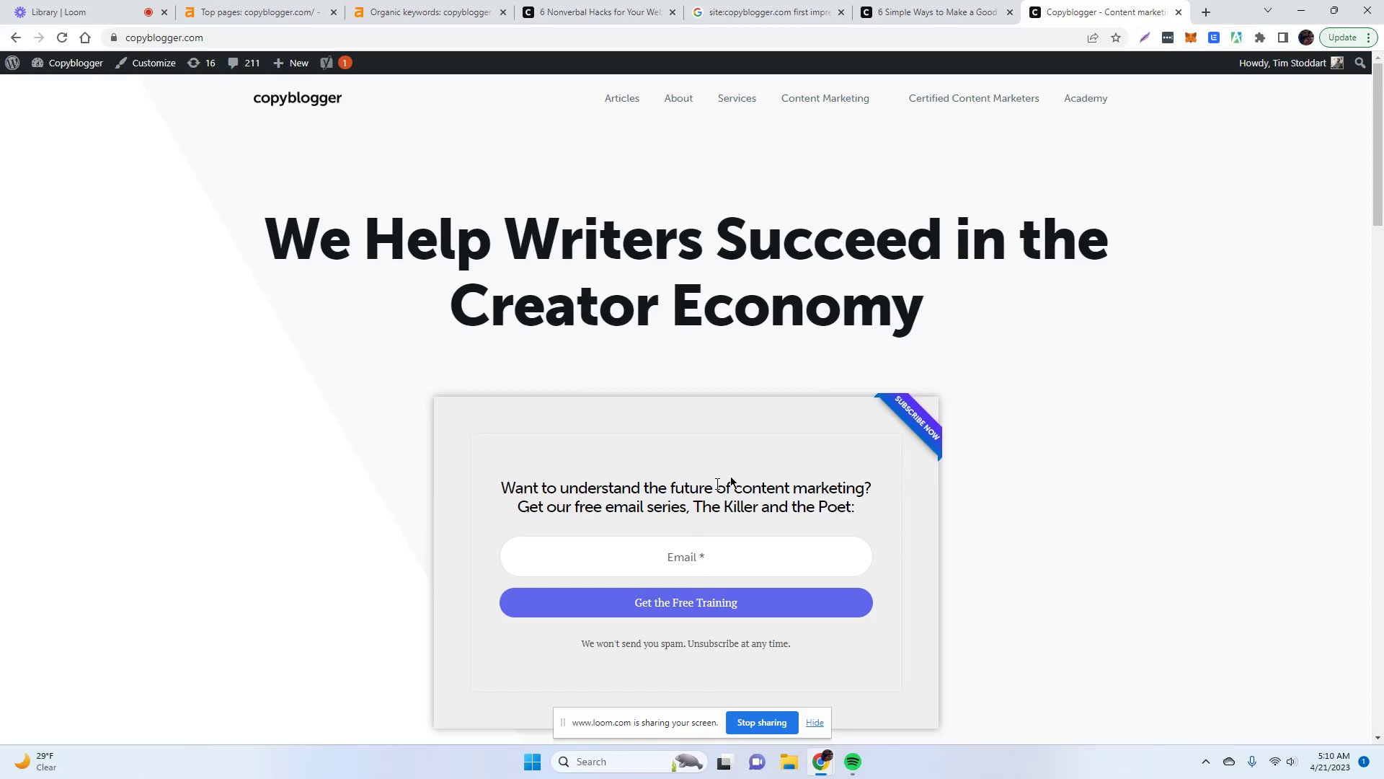
- Reload copyblogger.com's Top pages report and sort it by traffic, highest first (2,328 pages, 29.5K traffic)
{"action": "left_click", "coordinate": [815, 723]}
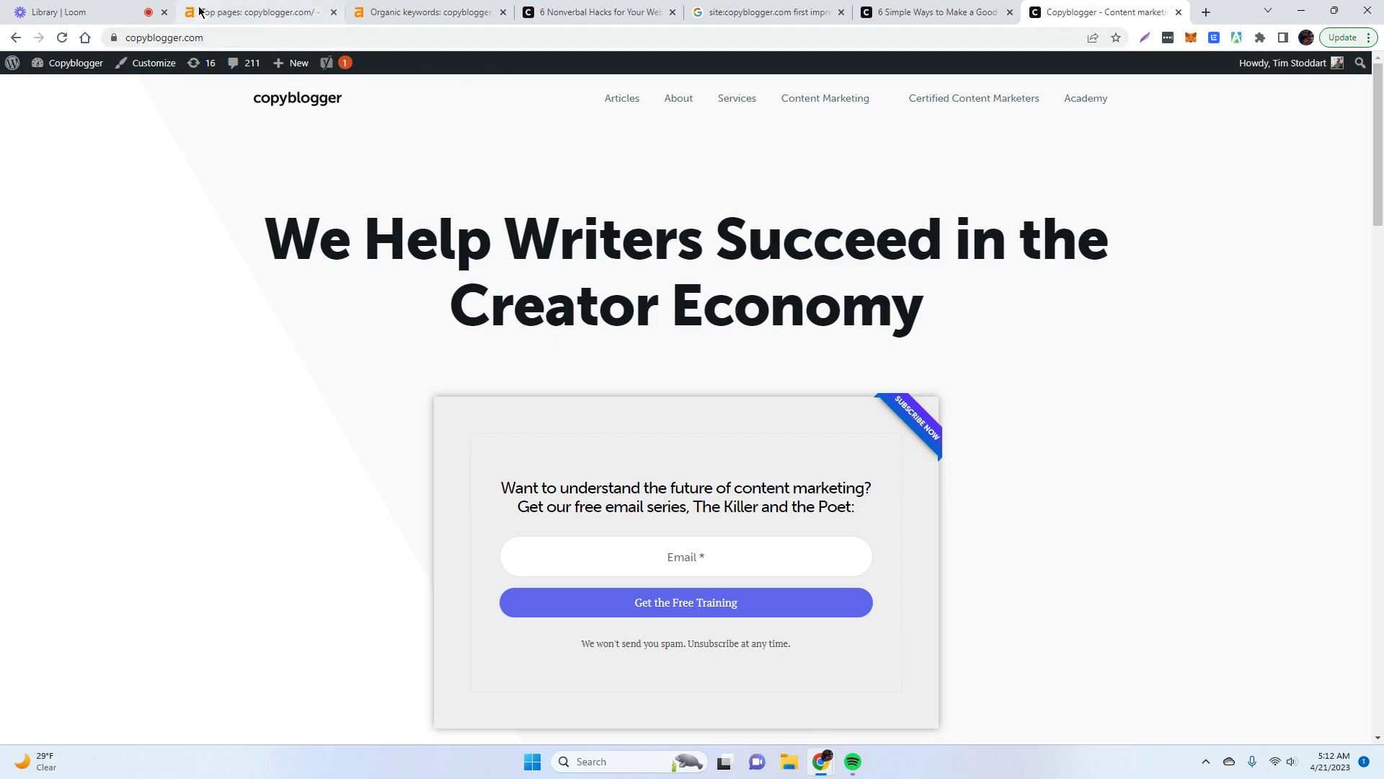
{"action": "left_click", "coordinate": [243, 10]}
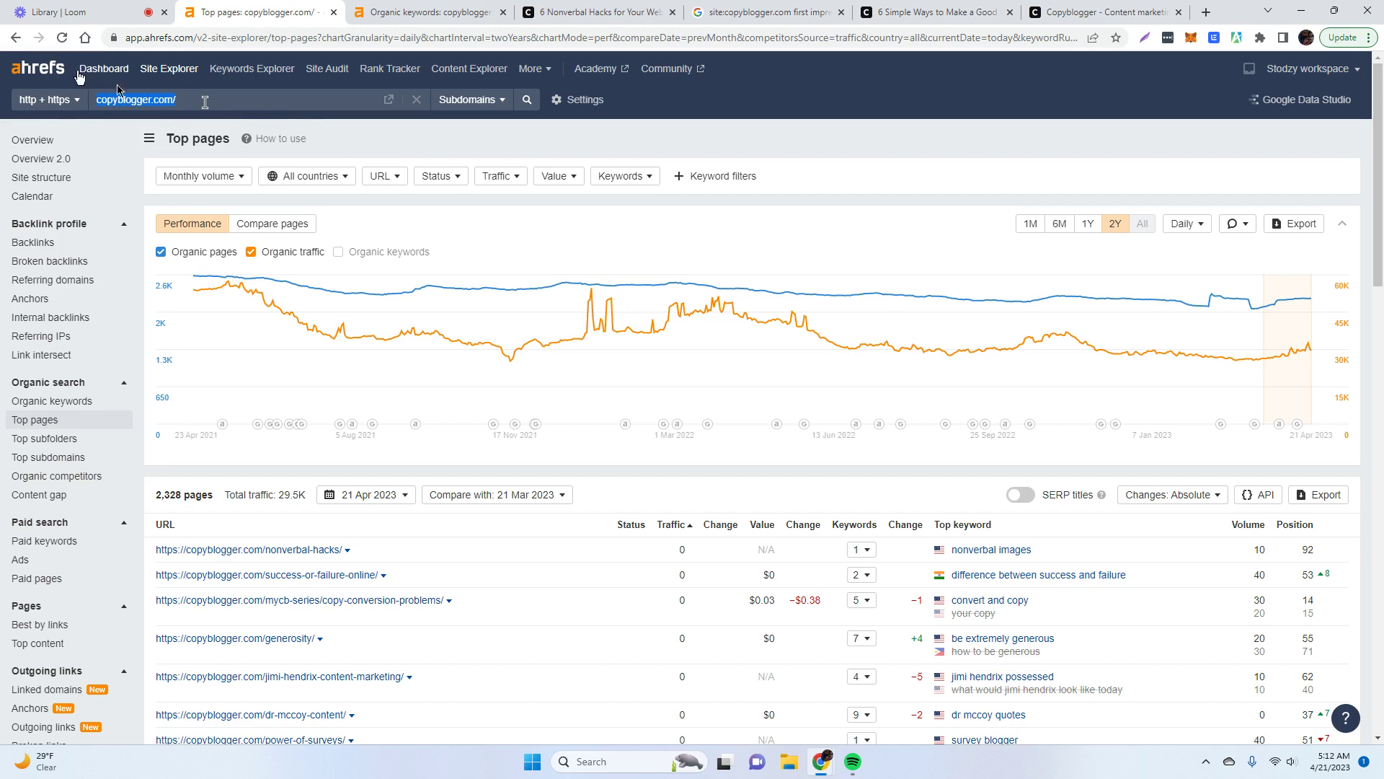
{"action": "left_click", "coordinate": [224, 101]}
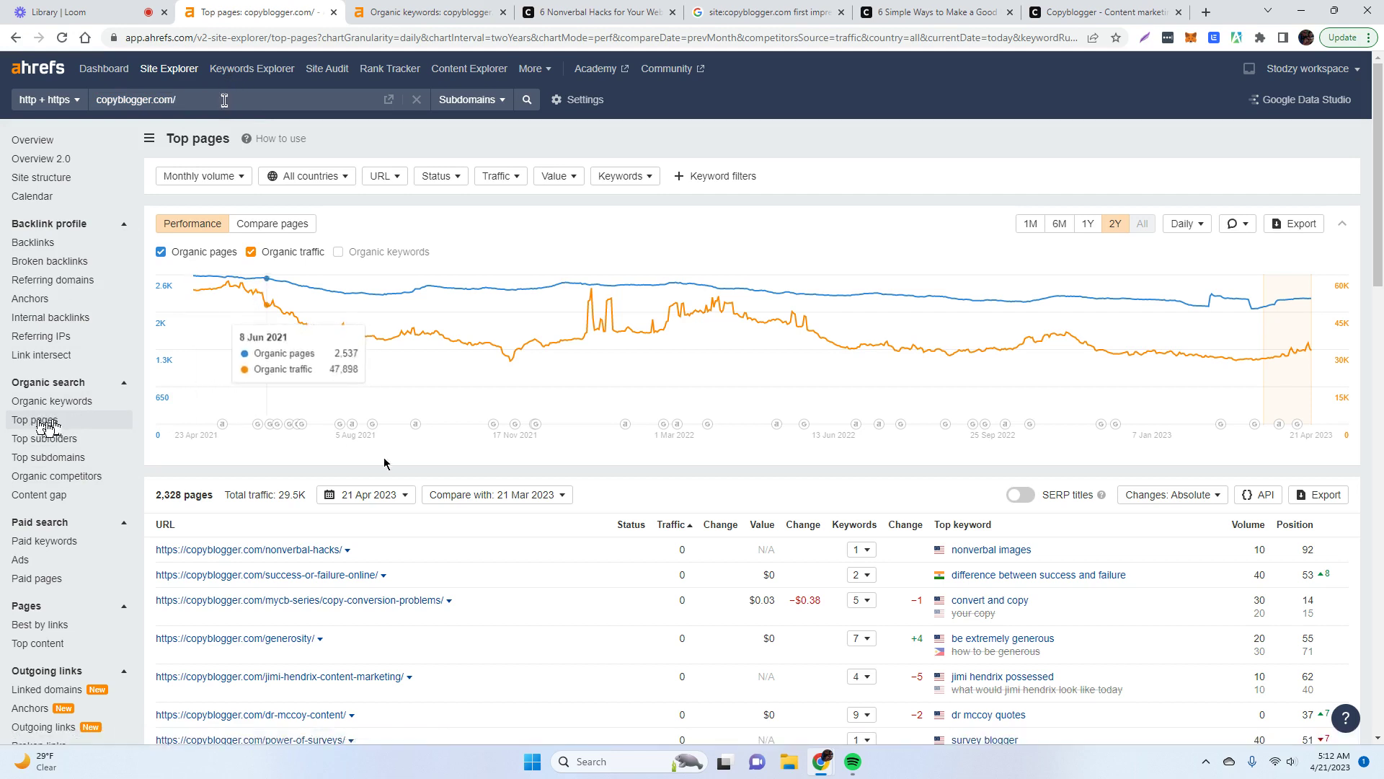
{"action": "left_click", "coordinate": [62, 40]}
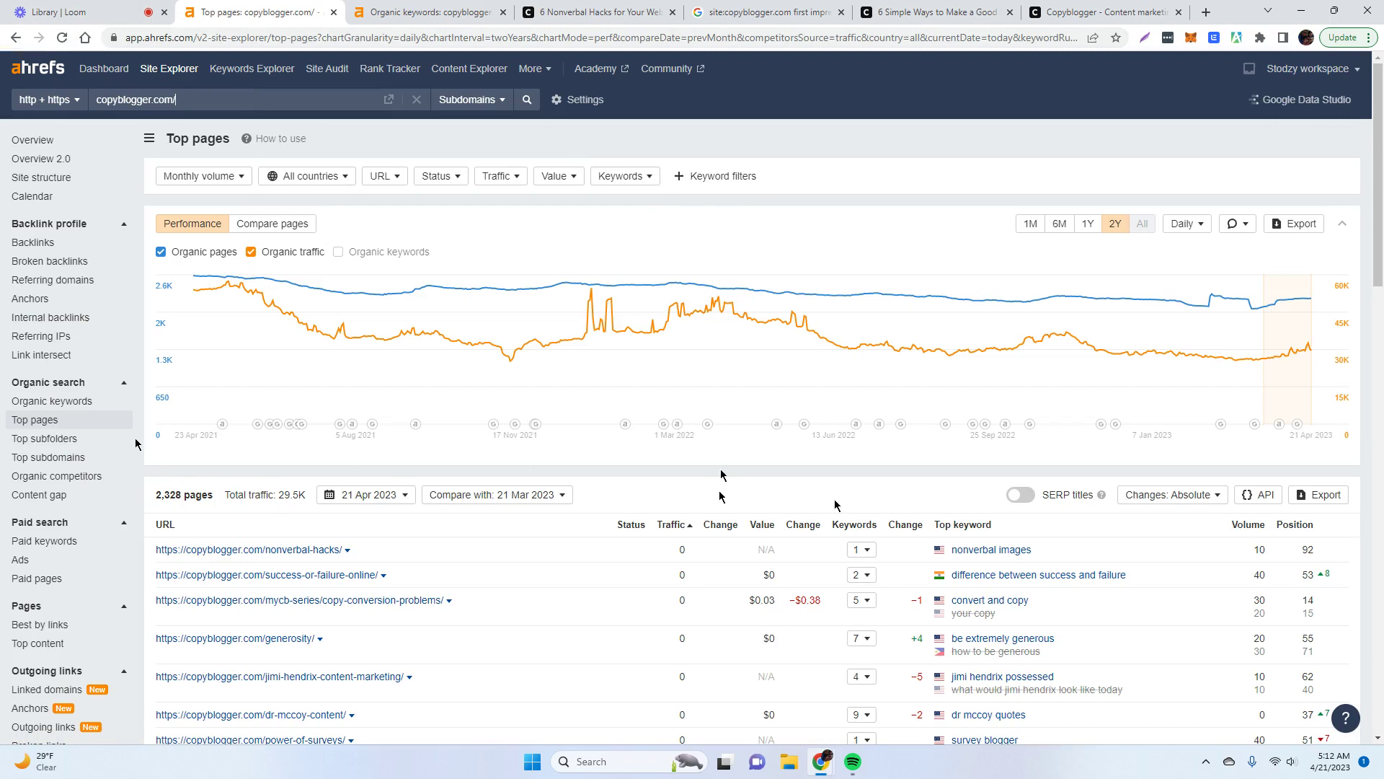
{"action": "scroll", "coordinate": [703, 570], "scroll_direction": "down", "scroll_amount": 2}
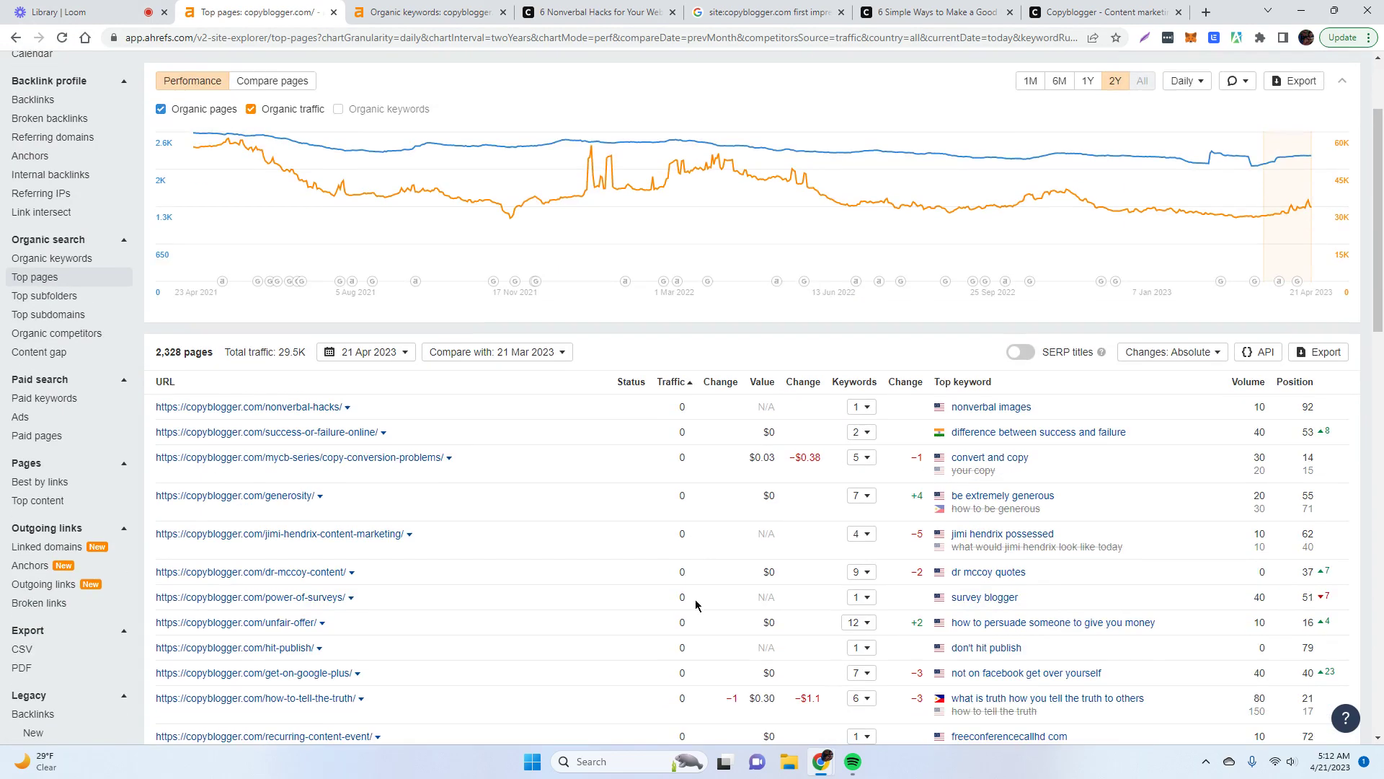
{"action": "left_click", "coordinate": [674, 380]}
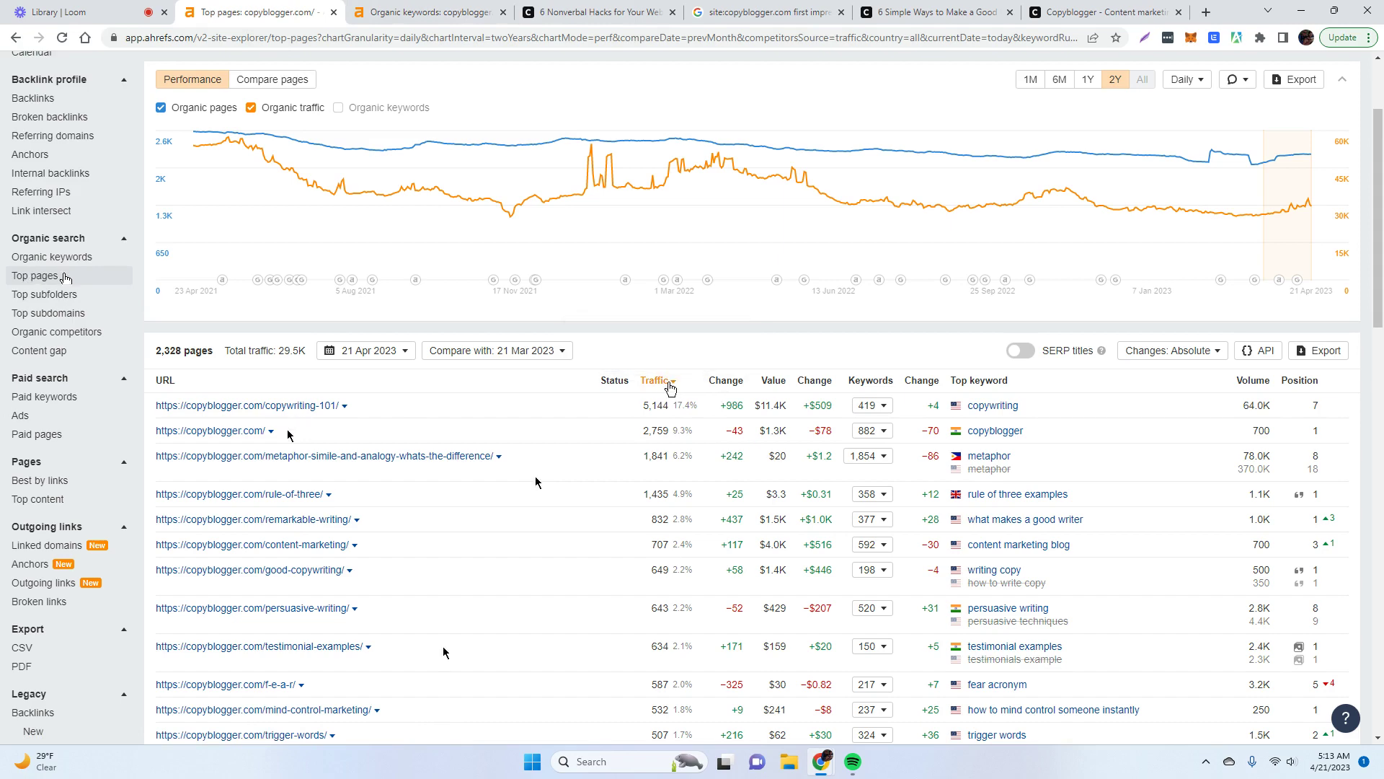
- Re-sort Top pages by traffic ascending and scan the zero-traffic pages such as nonverbal-hacks
{"action": "left_click", "coordinate": [670, 380]}
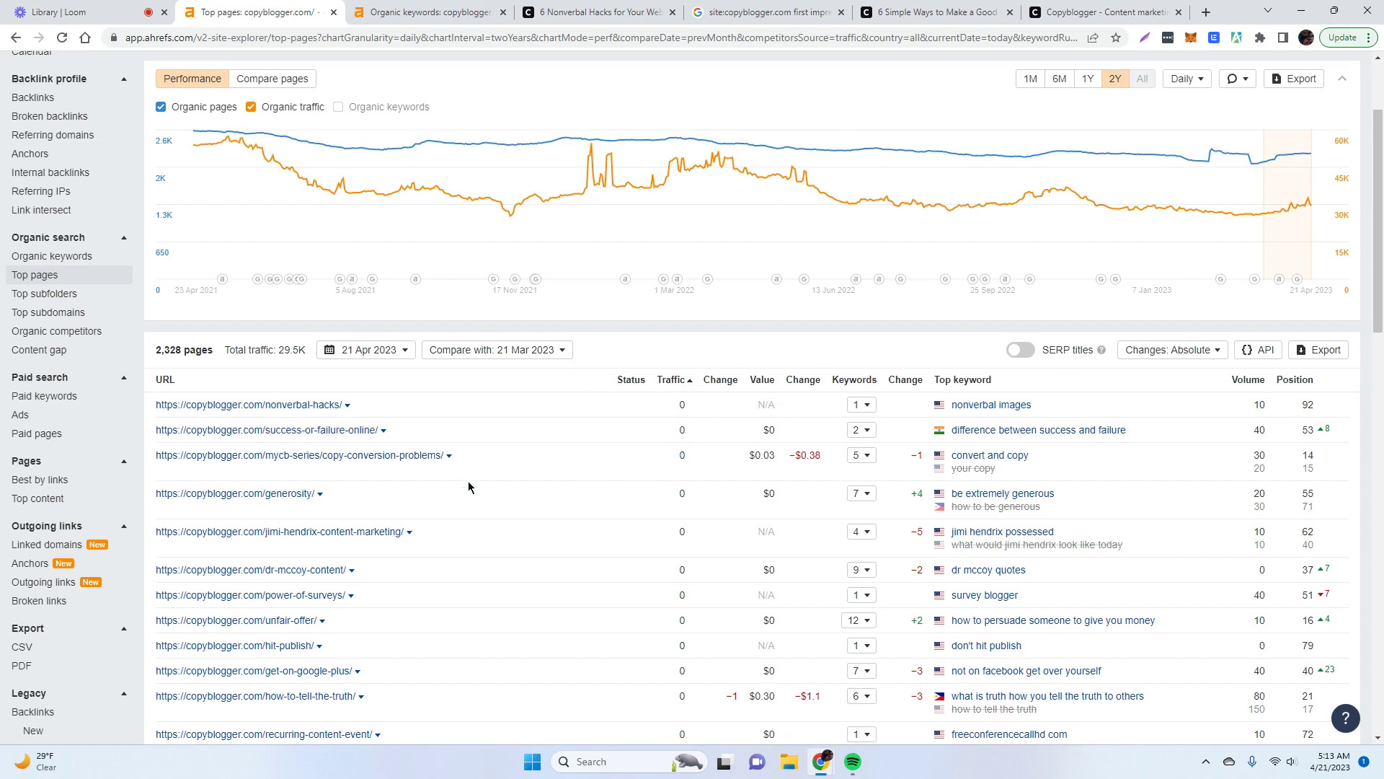
{"action": "scroll", "coordinate": [678, 426], "scroll_direction": "down", "scroll_amount": 3}
{"action": "scroll", "coordinate": [722, 291], "scroll_direction": "down", "scroll_amount": 8}
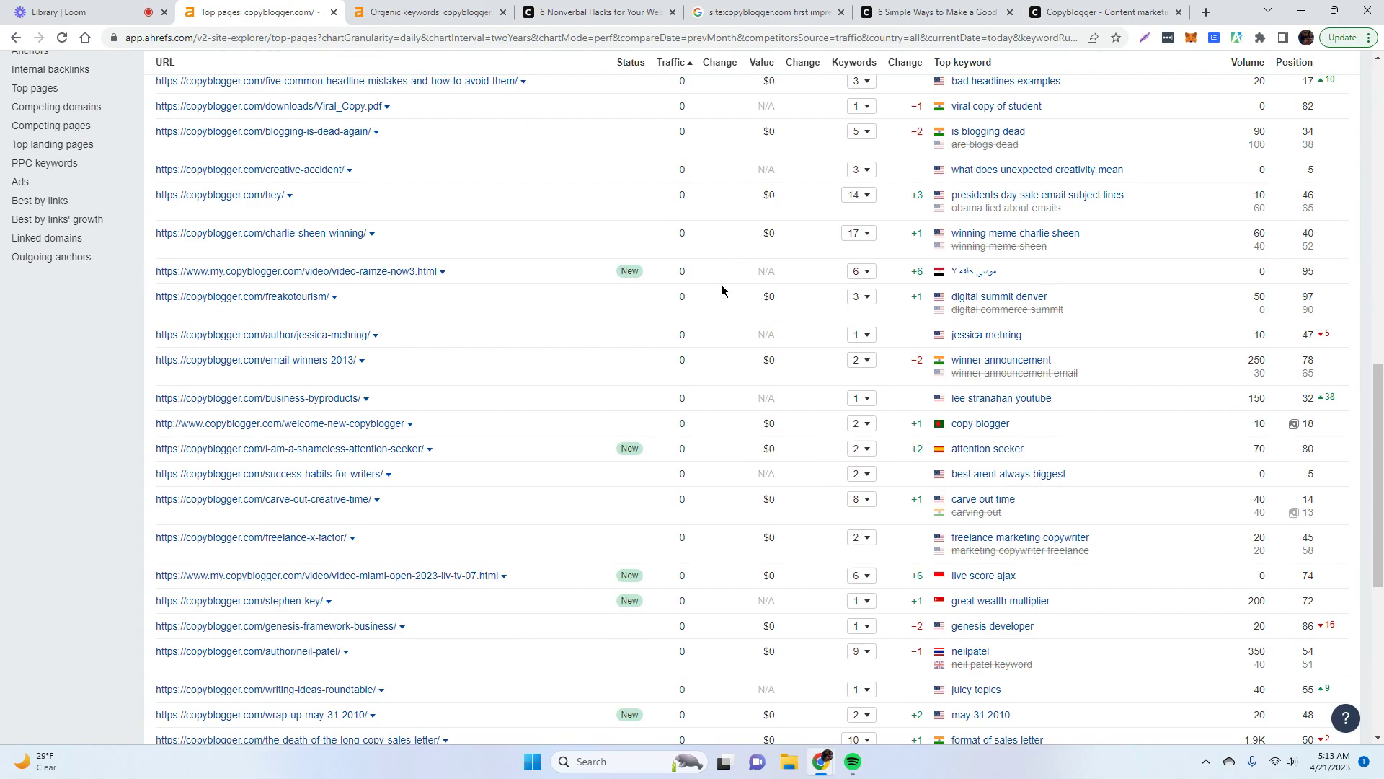
{"action": "scroll", "coordinate": [721, 292], "scroll_direction": "down", "scroll_amount": 4}
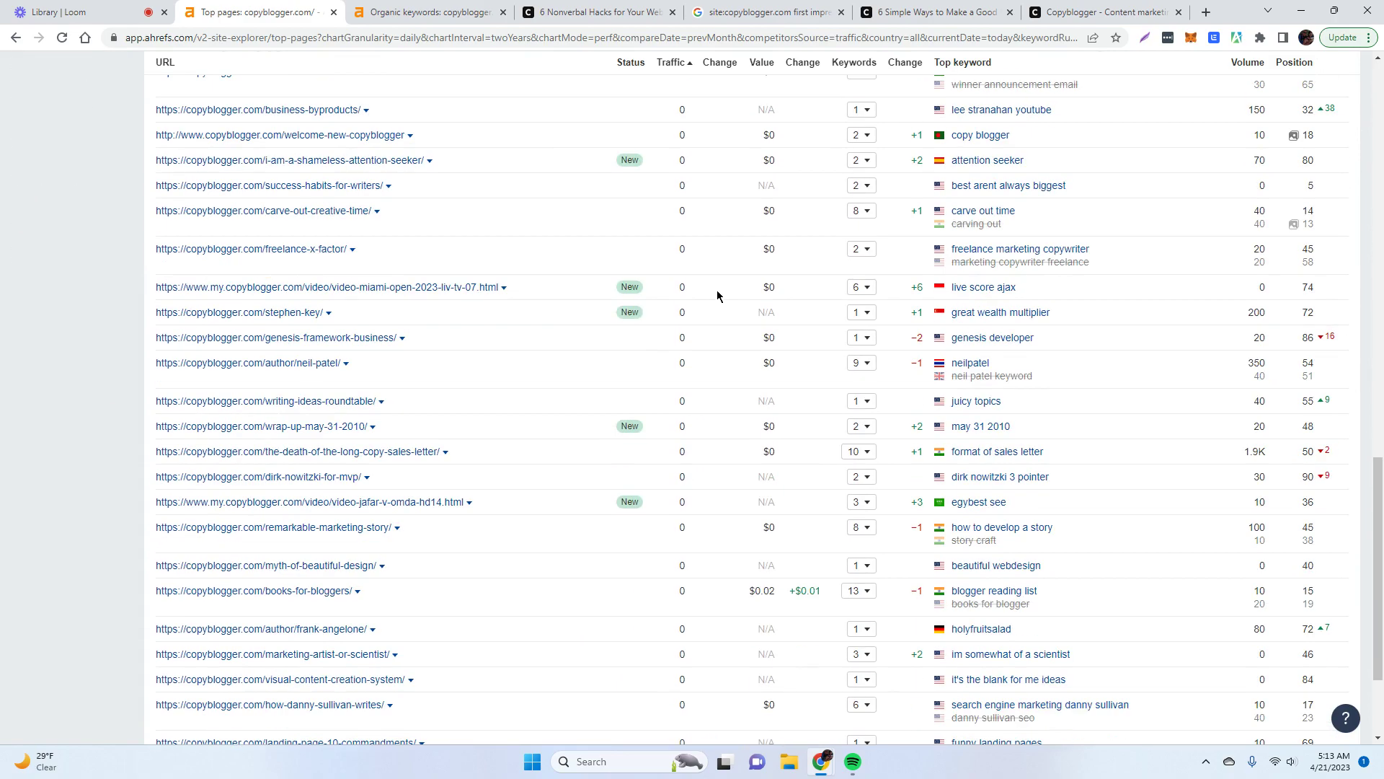
{"action": "scroll", "coordinate": [451, 401], "scroll_direction": "up", "scroll_amount": 20}
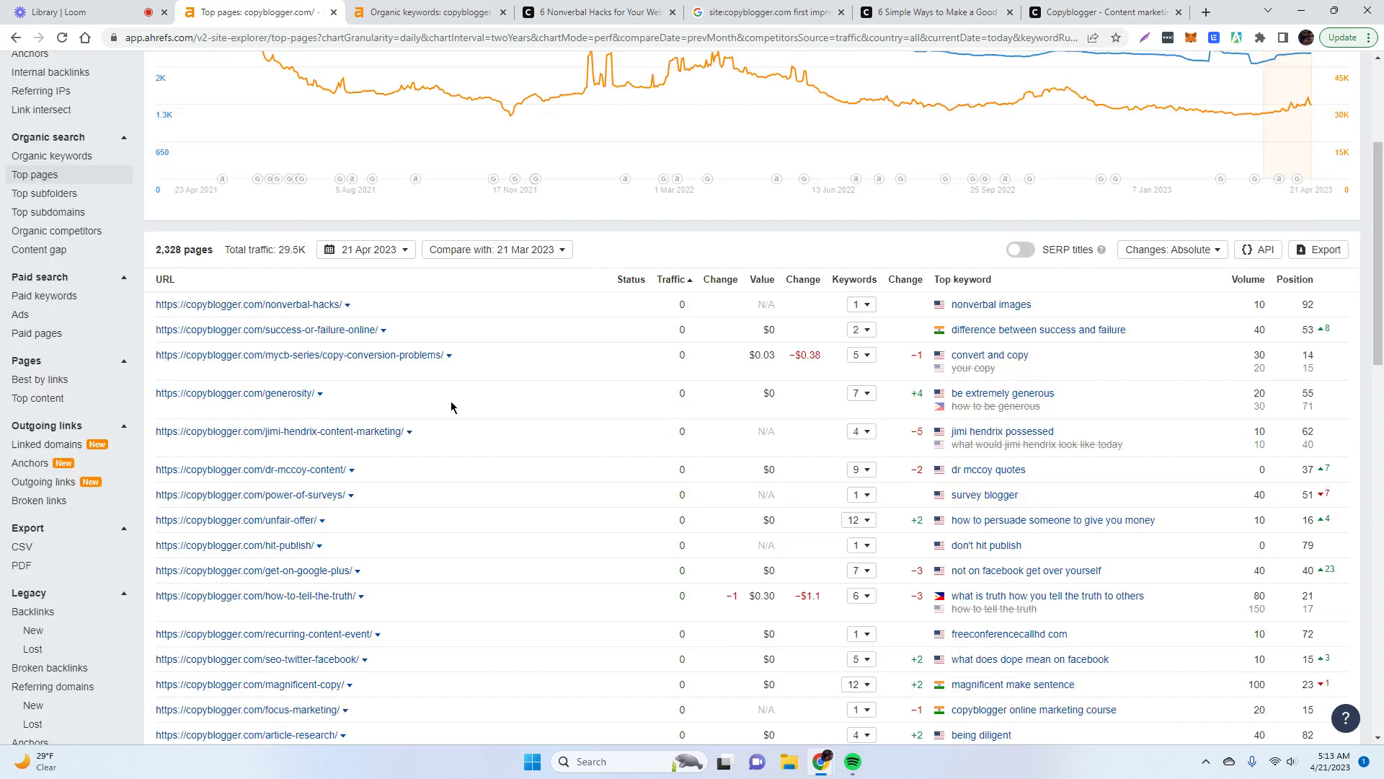
{"action": "scroll", "coordinate": [734, 627], "scroll_direction": "down", "scroll_amount": 6}
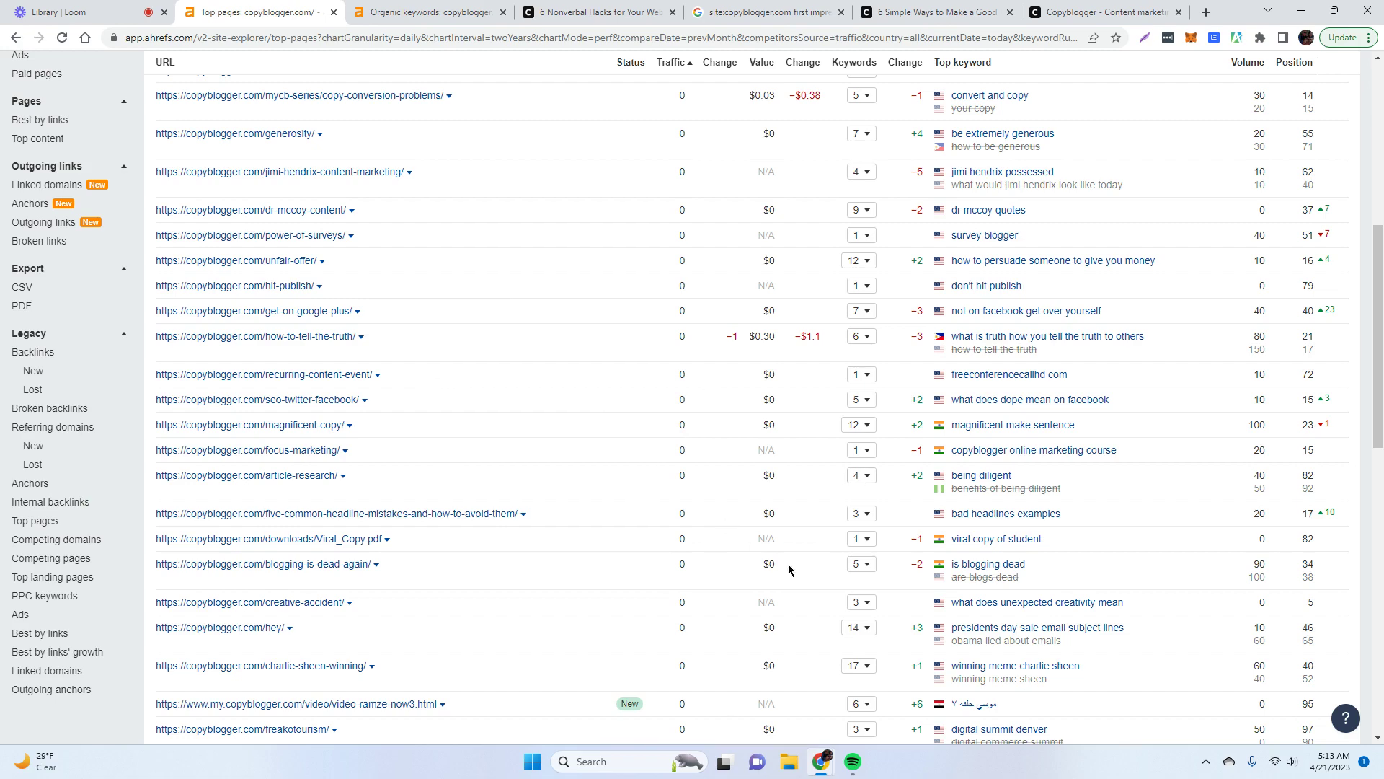
{"action": "scroll", "coordinate": [737, 479], "scroll_direction": "up", "scroll_amount": 5}
{"action": "scroll", "coordinate": [737, 478], "scroll_direction": "up", "scroll_amount": 2}
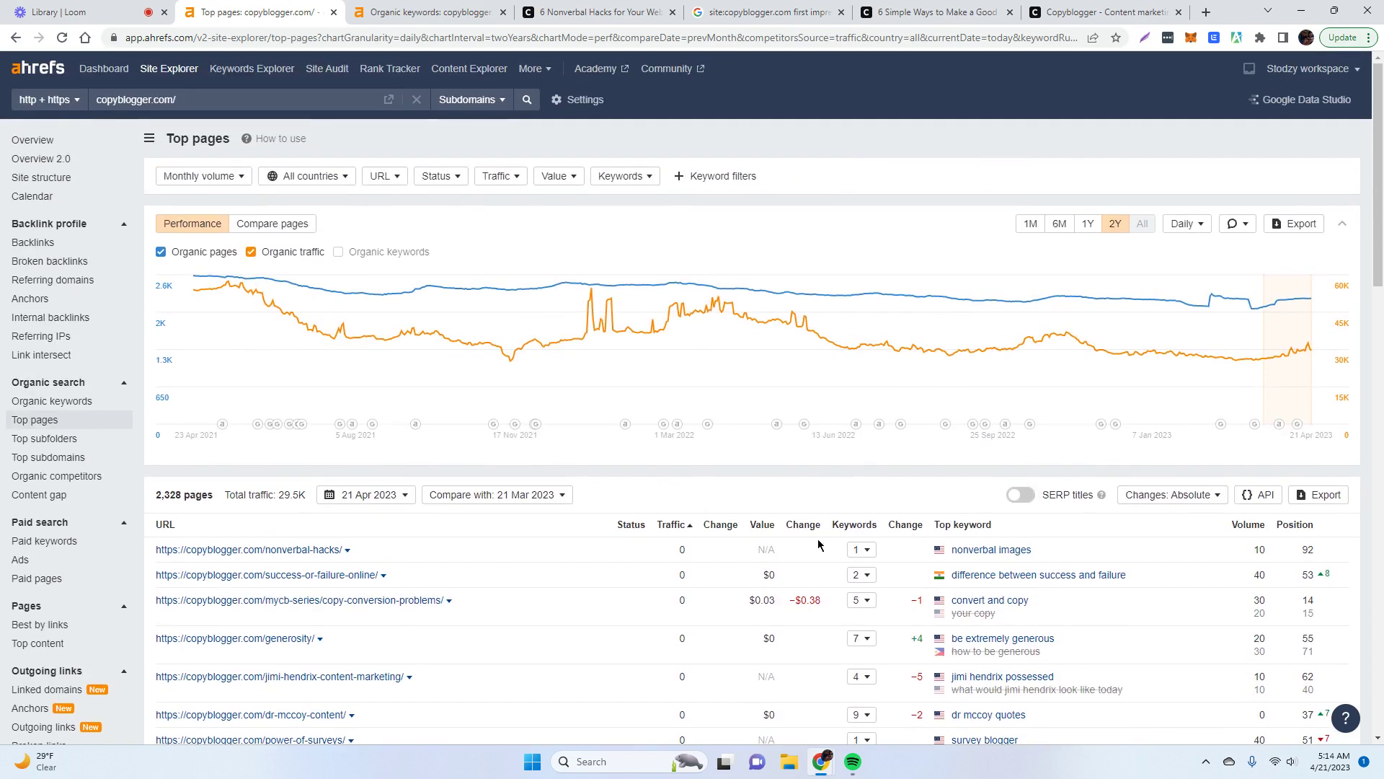
{"action": "scroll", "coordinate": [819, 544], "scroll_direction": "down", "scroll_amount": 2}
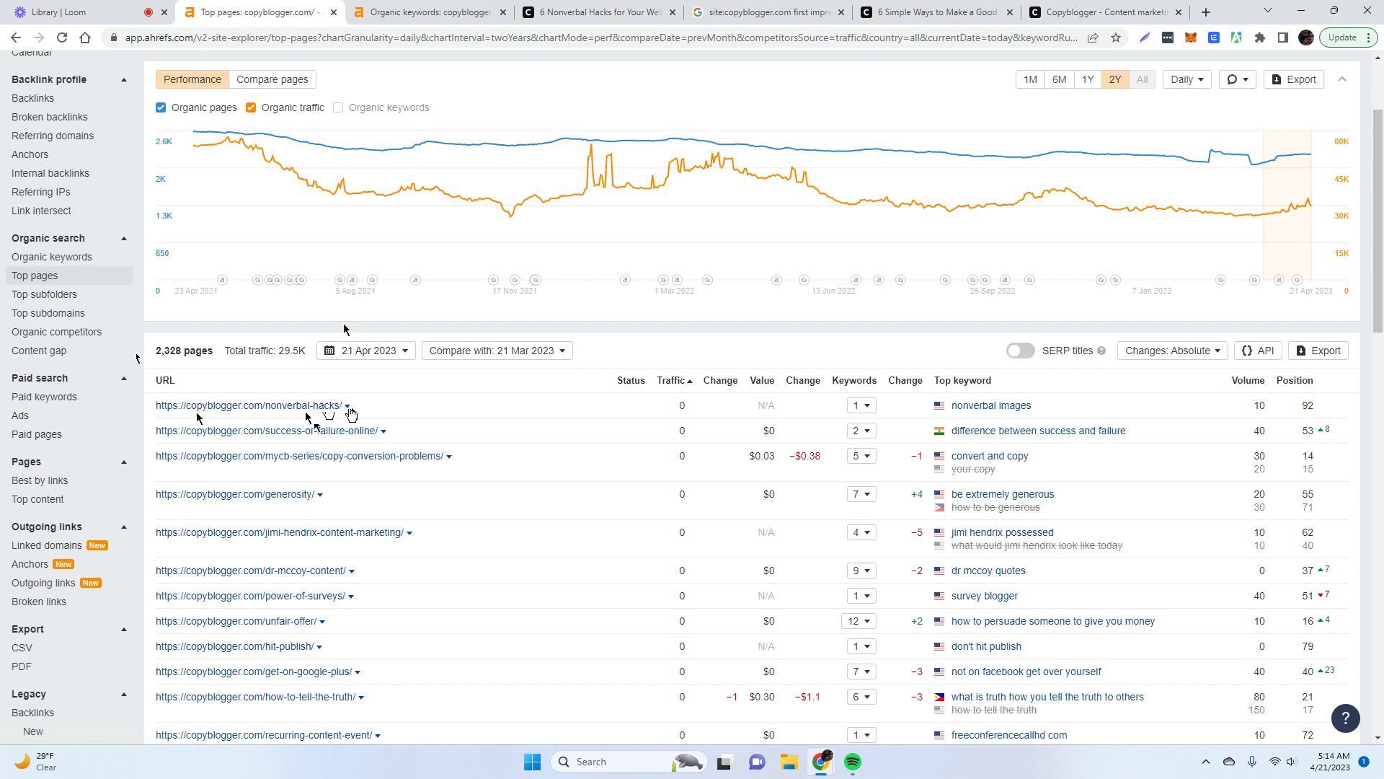
- Bring up the nonverbal-hacks article and skim its opening section
{"action": "left_click", "coordinate": [625, 13]}
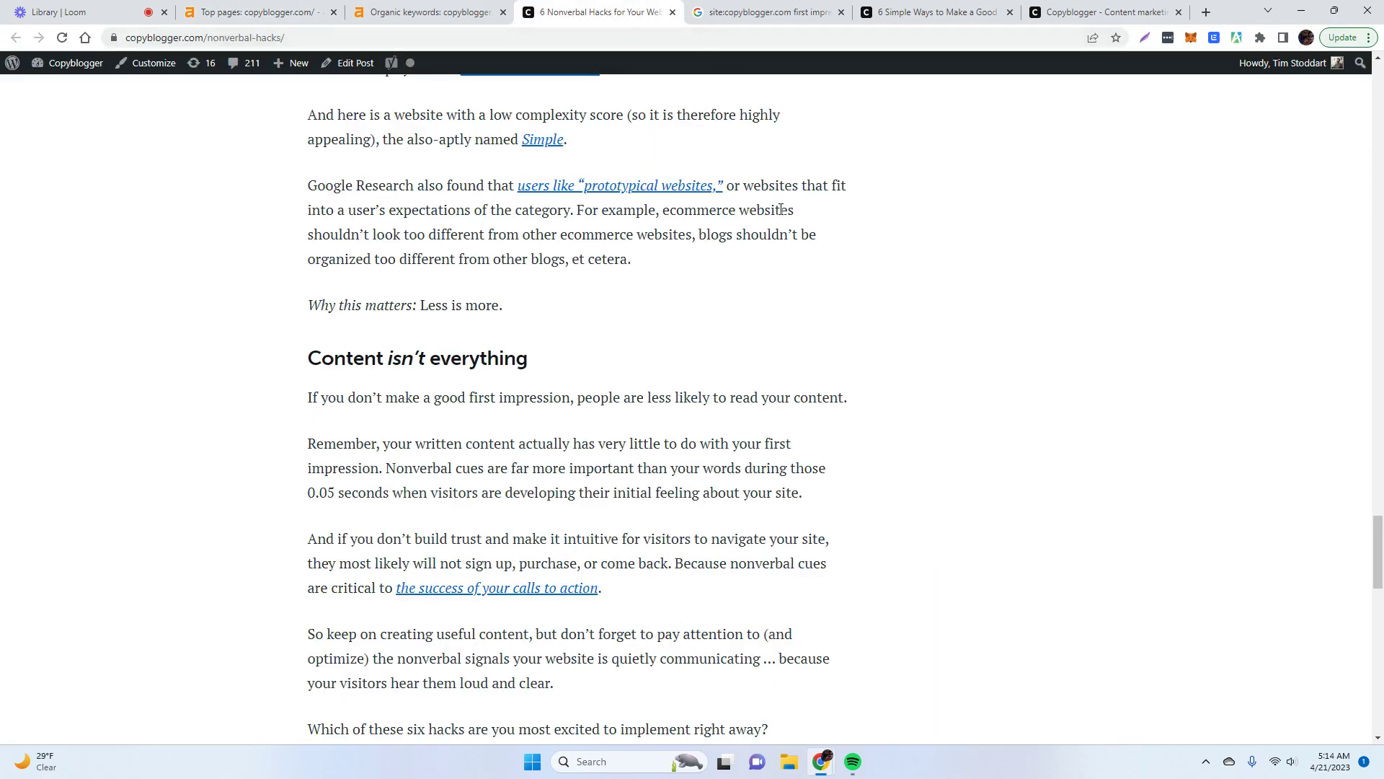
{"action": "scroll", "coordinate": [781, 210], "scroll_direction": "up", "scroll_amount": 20}
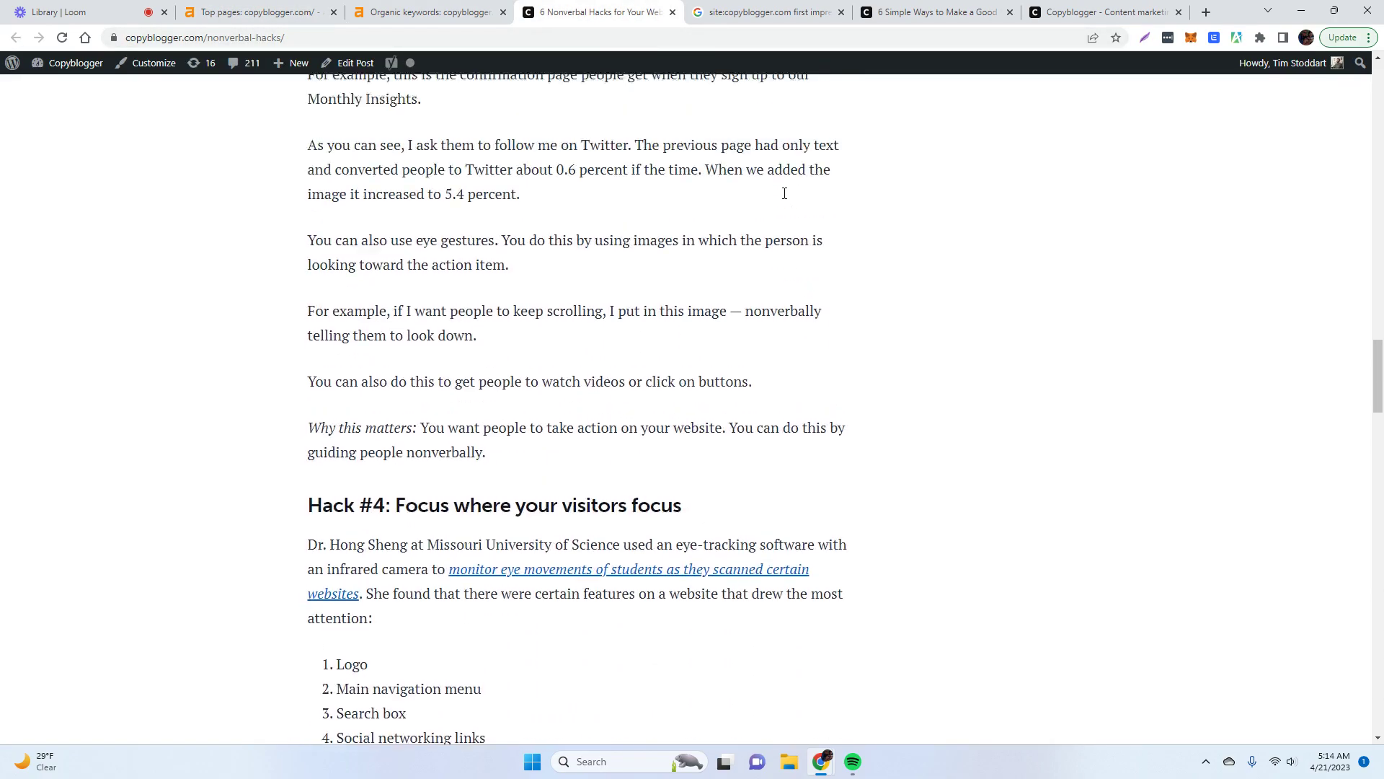
{"action": "scroll", "coordinate": [785, 193], "scroll_direction": "up", "scroll_amount": 4}
{"action": "left_click_drag", "start_coordinate": [1378, 360], "coordinate": [1382, 170]}
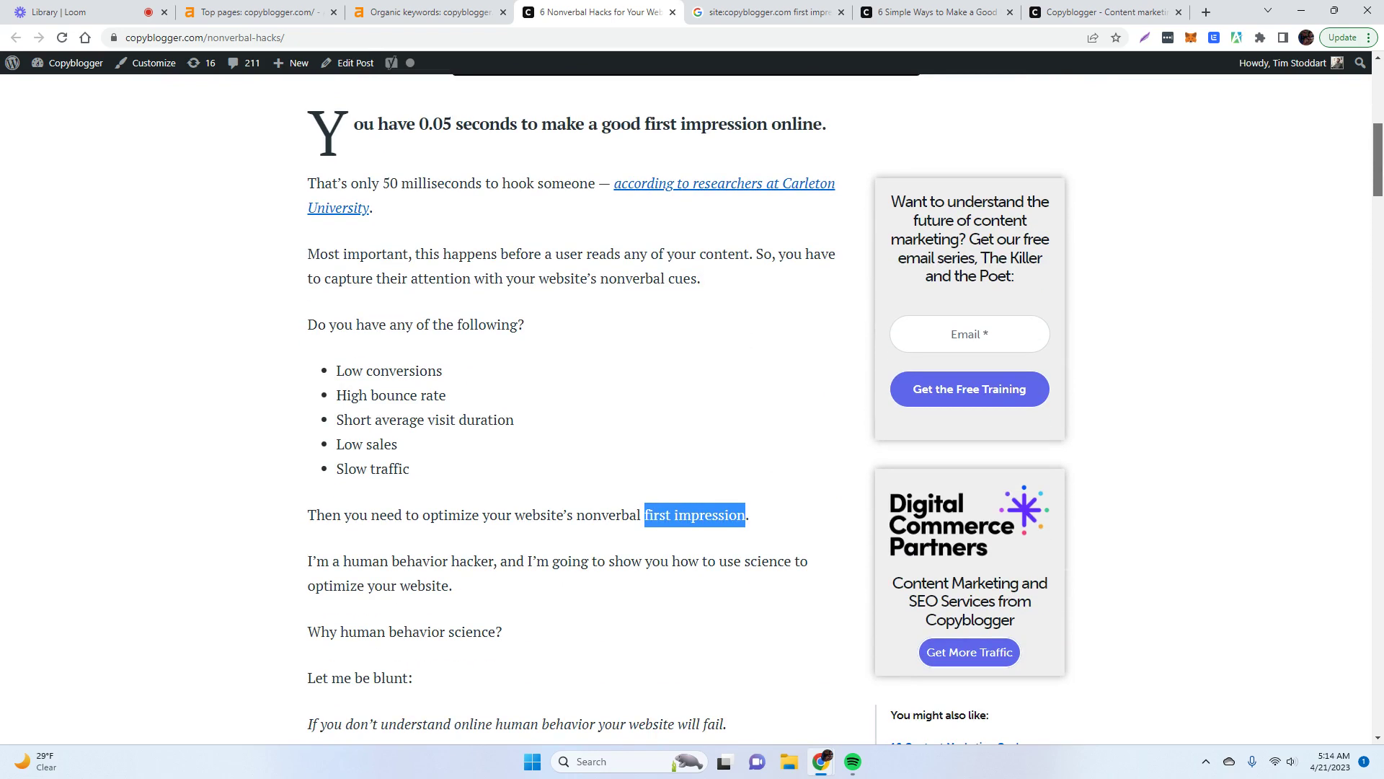
{"action": "left_click", "coordinate": [698, 349]}
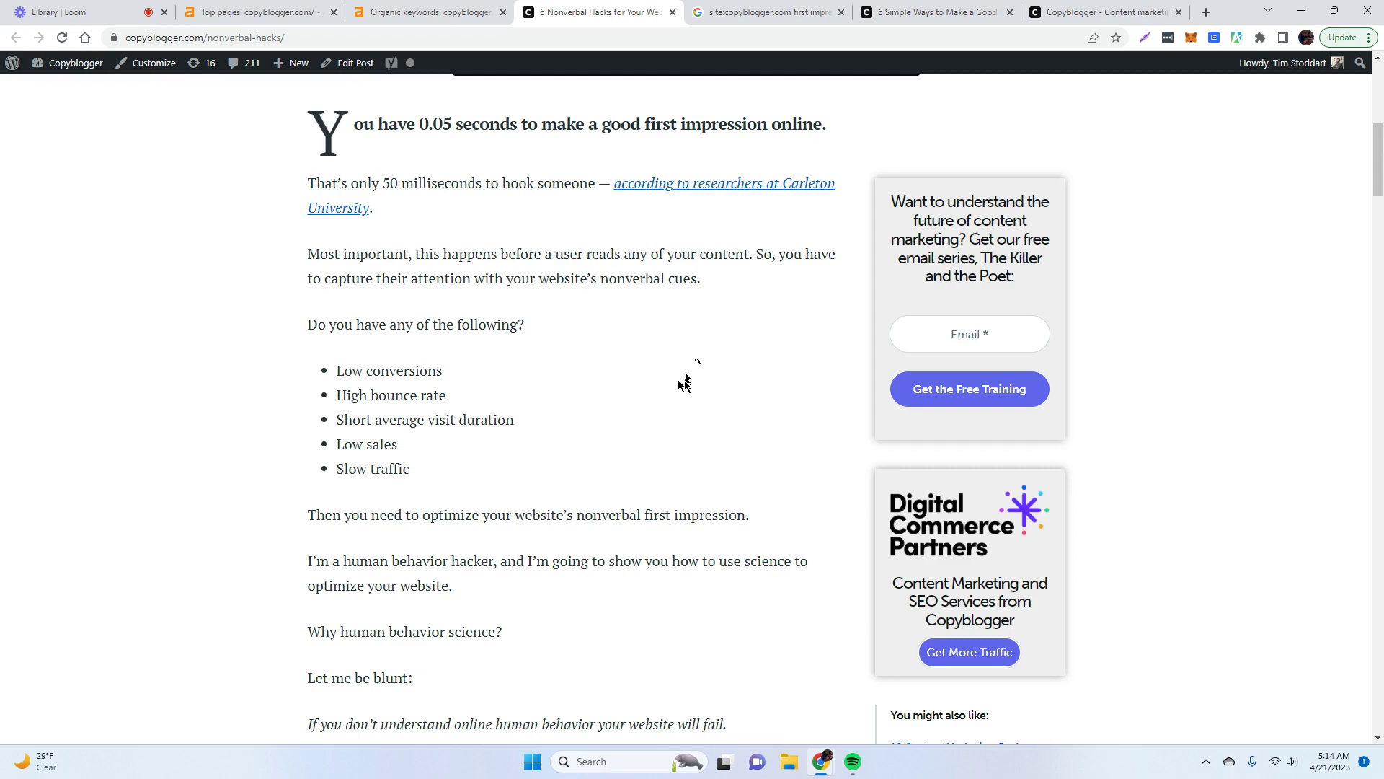
{"action": "scroll", "coordinate": [685, 378], "scroll_direction": "down", "scroll_amount": 2}
{"action": "scroll", "coordinate": [583, 388], "scroll_direction": "down", "scroll_amount": 7}
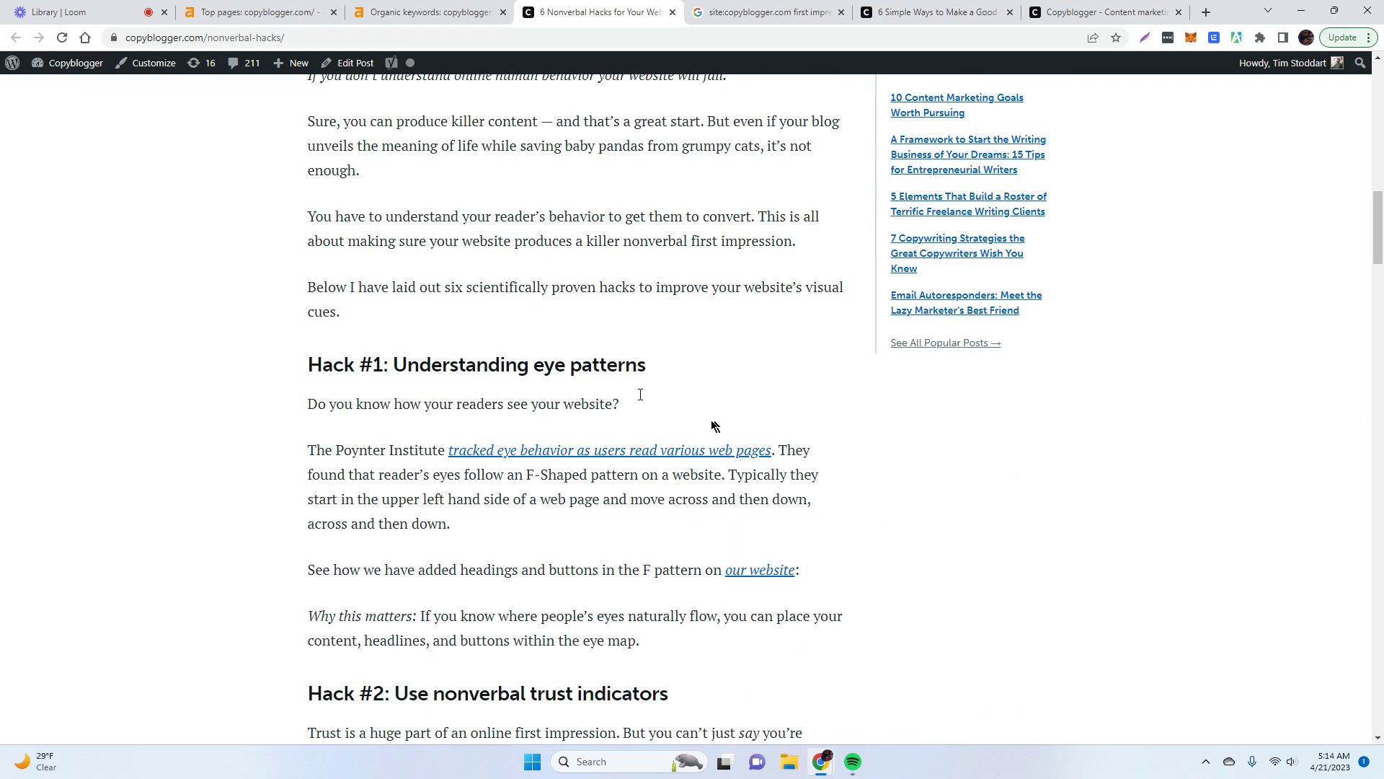
{"action": "scroll", "coordinate": [717, 408], "scroll_direction": "down", "scroll_amount": 2}
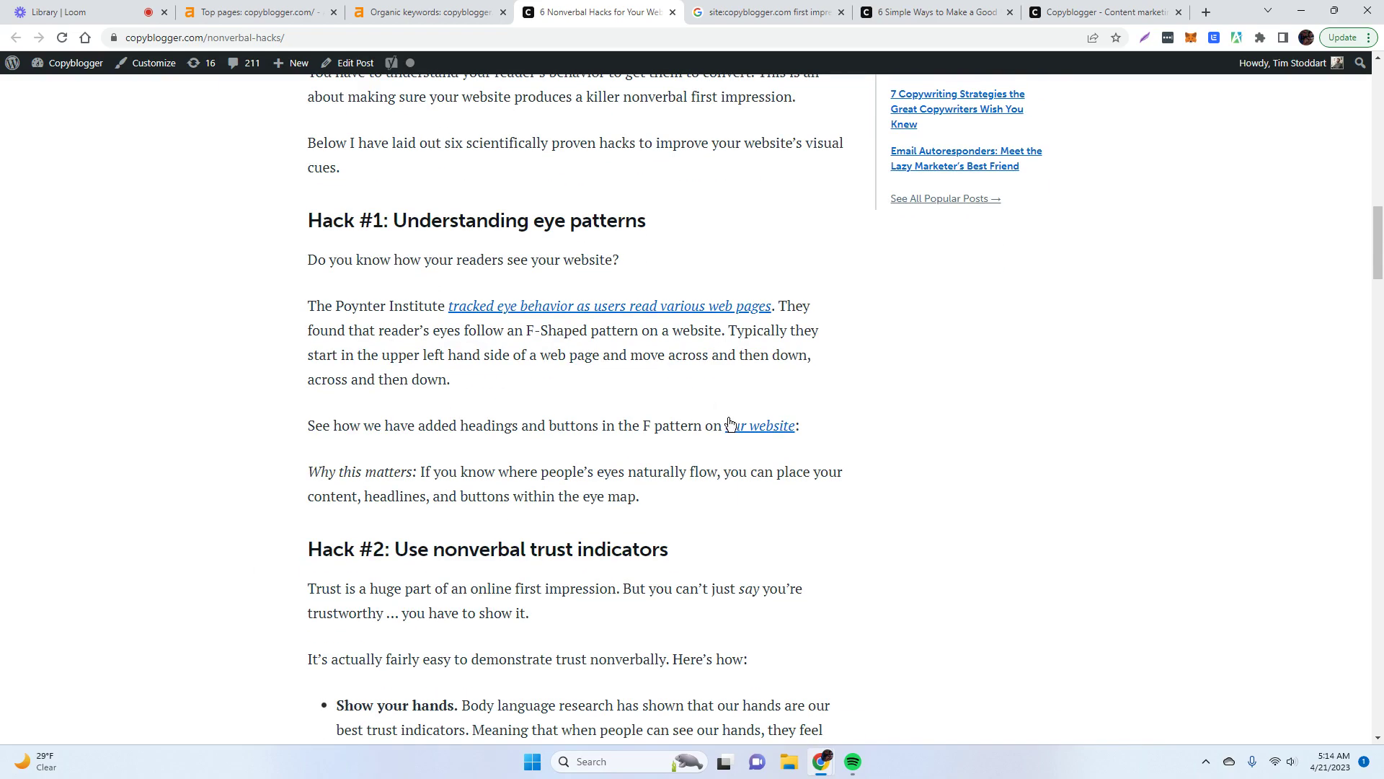
{"action": "scroll", "coordinate": [828, 414], "scroll_direction": "down", "scroll_amount": 2}
{"action": "scroll", "coordinate": [827, 412], "scroll_direction": "up", "scroll_amount": 7}
{"action": "scroll", "coordinate": [827, 409], "scroll_direction": "up", "scroll_amount": 5}
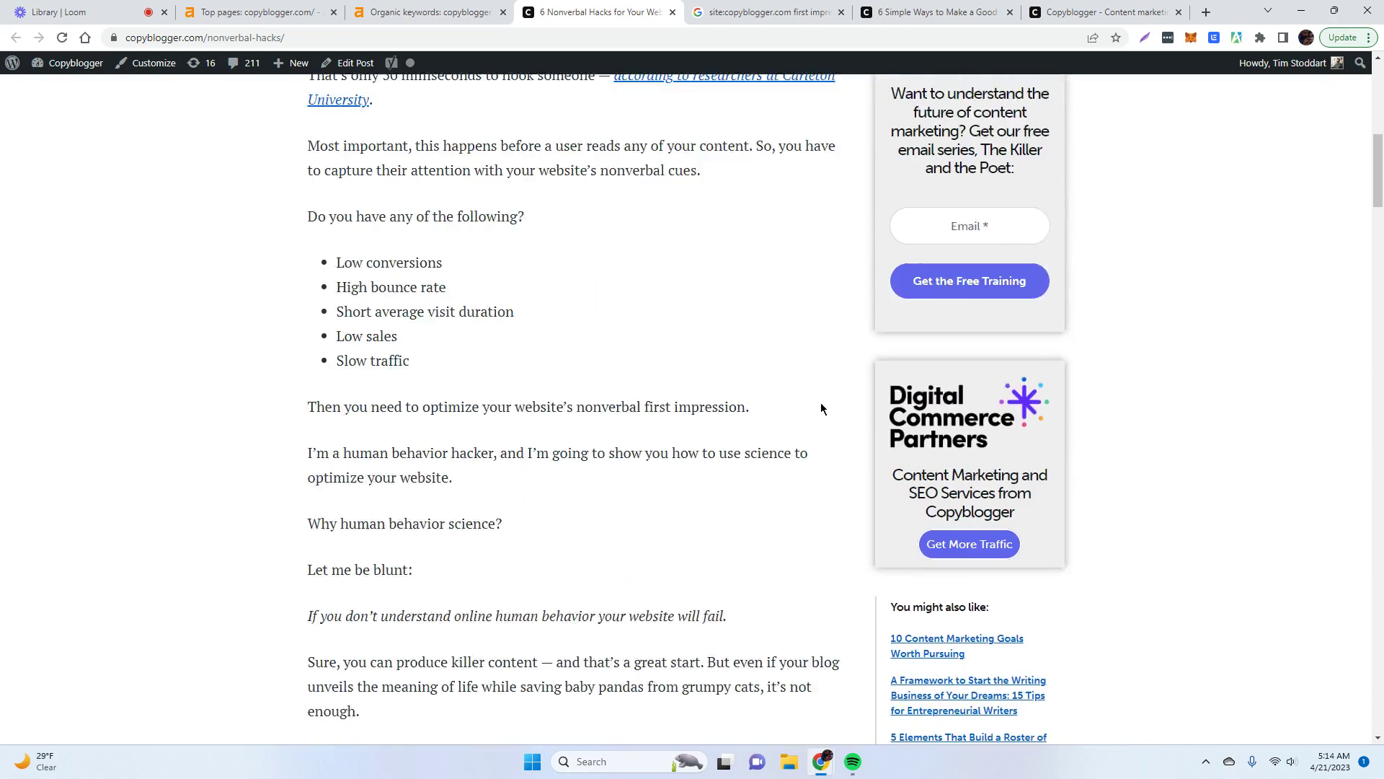
{"action": "scroll", "coordinate": [819, 432], "scroll_direction": "up", "scroll_amount": 3}
{"action": "scroll", "coordinate": [819, 436], "scroll_direction": "up", "scroll_amount": 6}
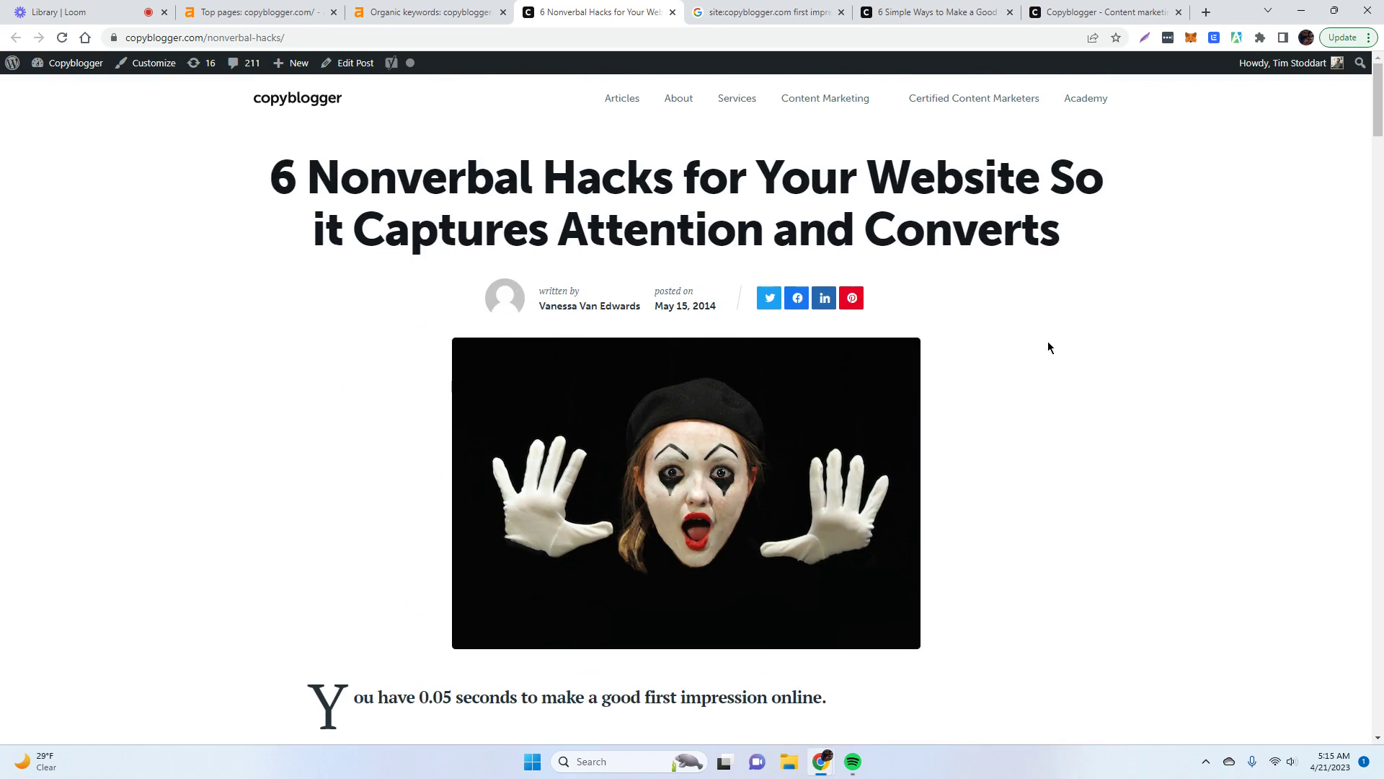
{"action": "scroll", "coordinate": [1125, 306], "scroll_direction": "down", "scroll_amount": 4}
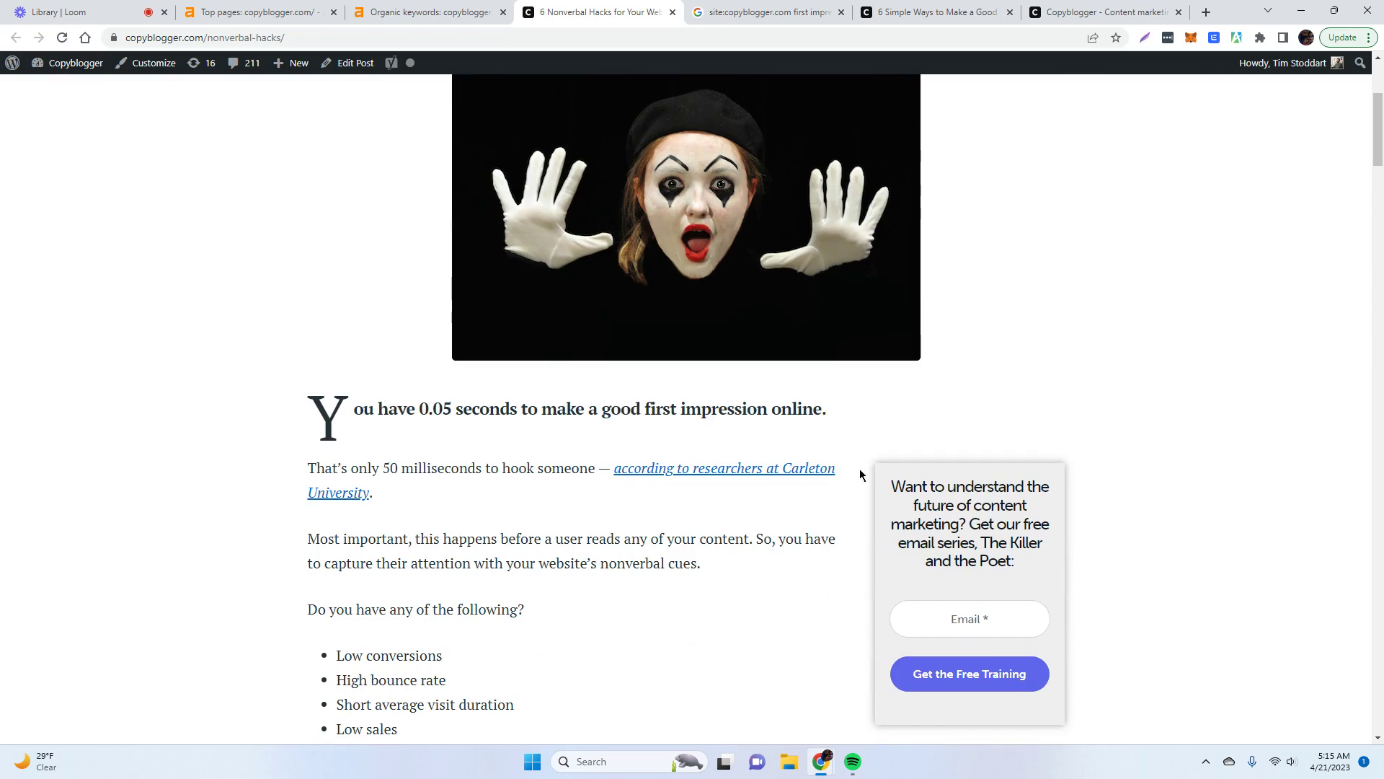
{"action": "scroll", "coordinate": [860, 474], "scroll_direction": "down", "scroll_amount": 1}
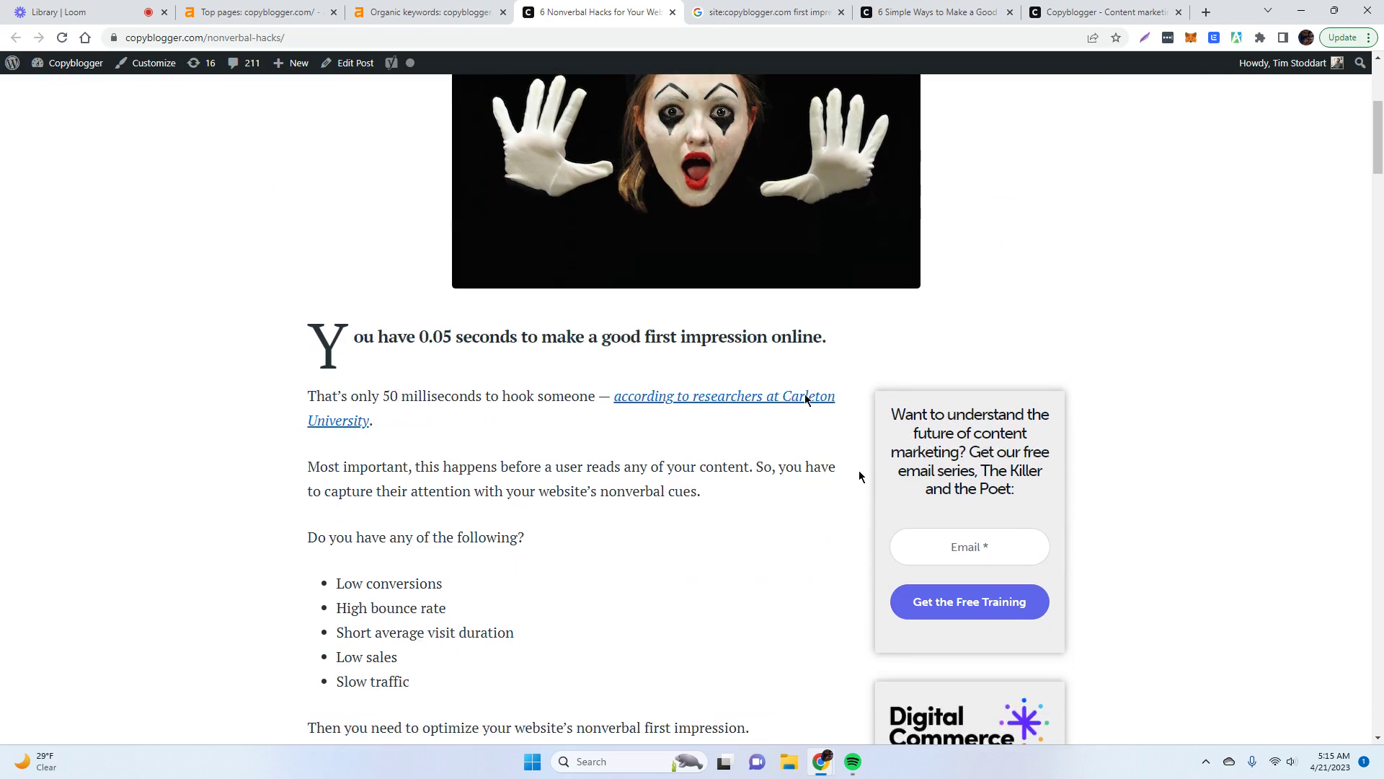
{"action": "scroll", "coordinate": [860, 475], "scroll_direction": "down", "scroll_amount": 5}
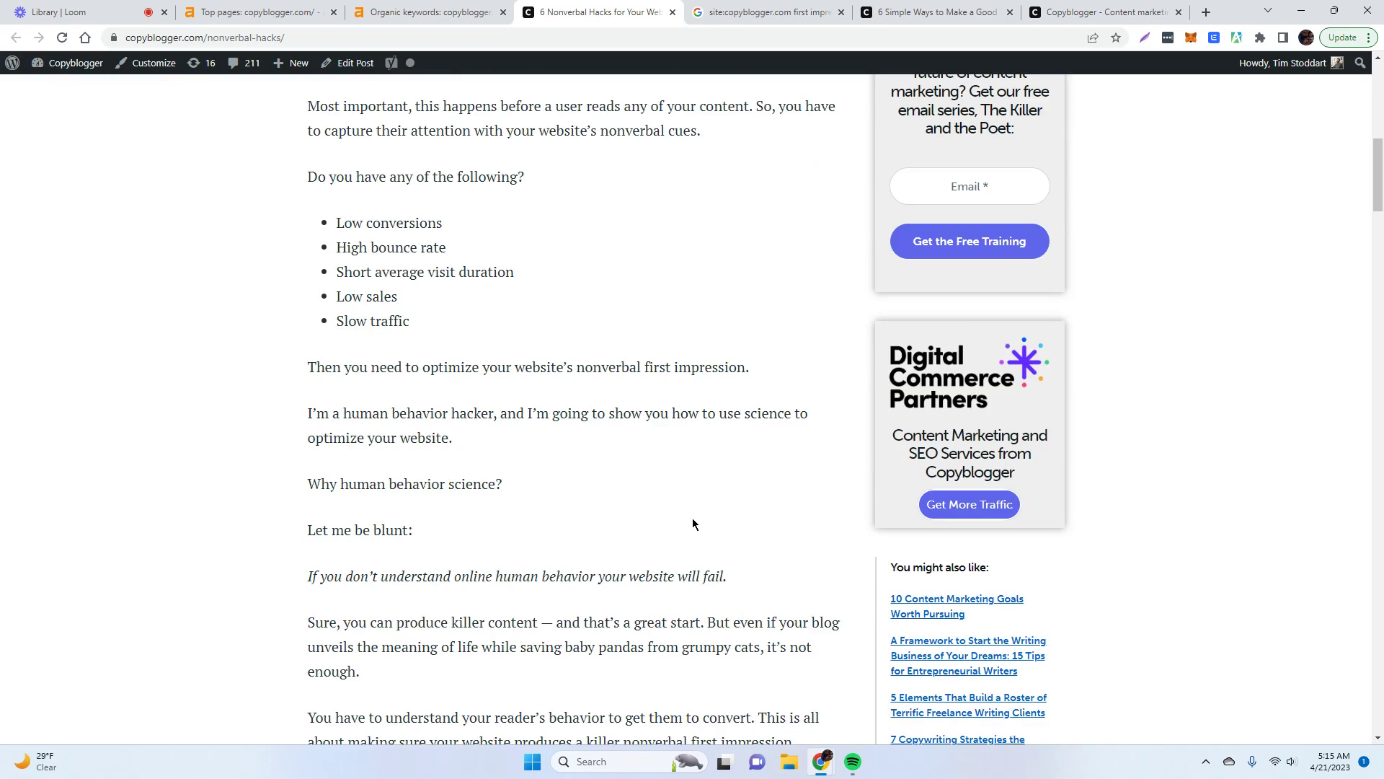
{"action": "scroll", "coordinate": [762, 492], "scroll_direction": "up", "scroll_amount": 2}
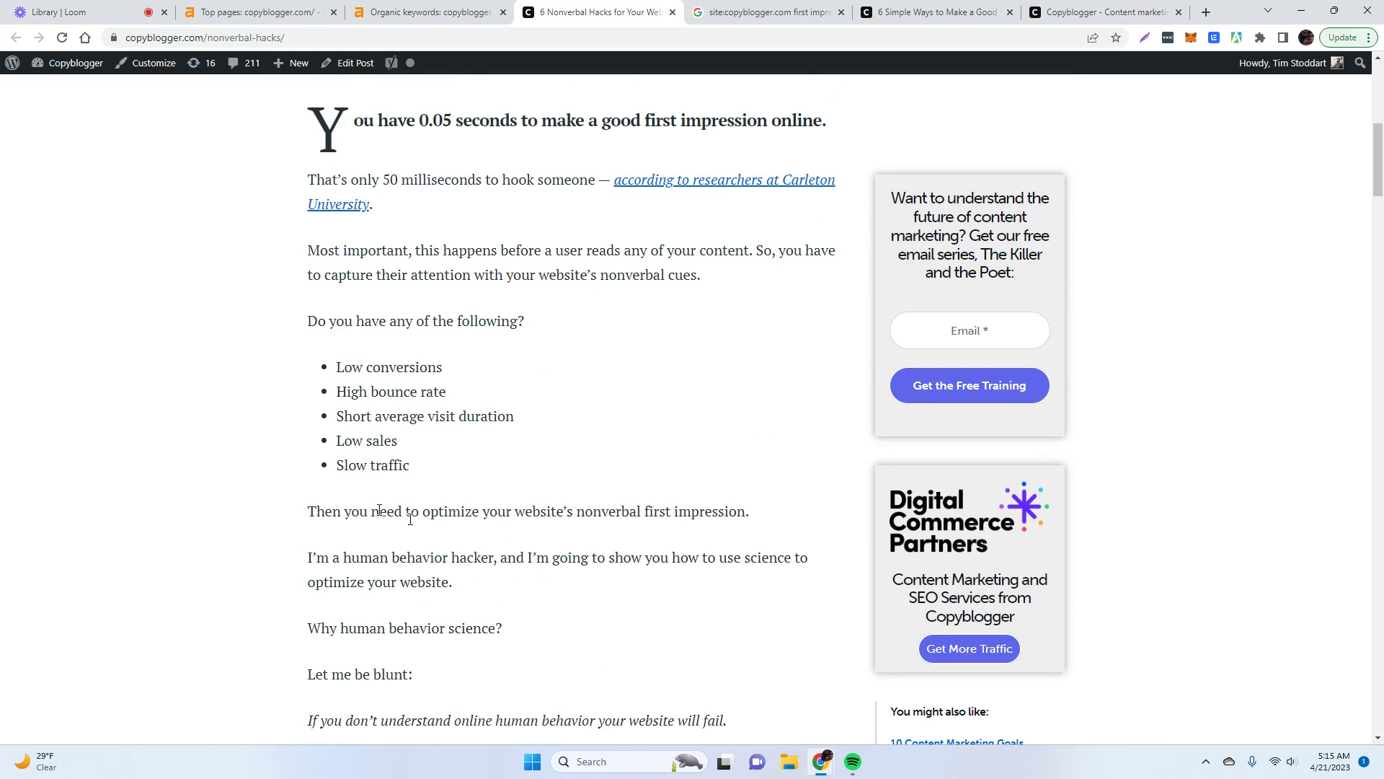
- Highlight the sentence about the nonverbal first impression, then return to the Ahrefs Top pages report
{"action": "left_click_drag", "start_coordinate": [308, 512], "coordinate": [754, 505]}
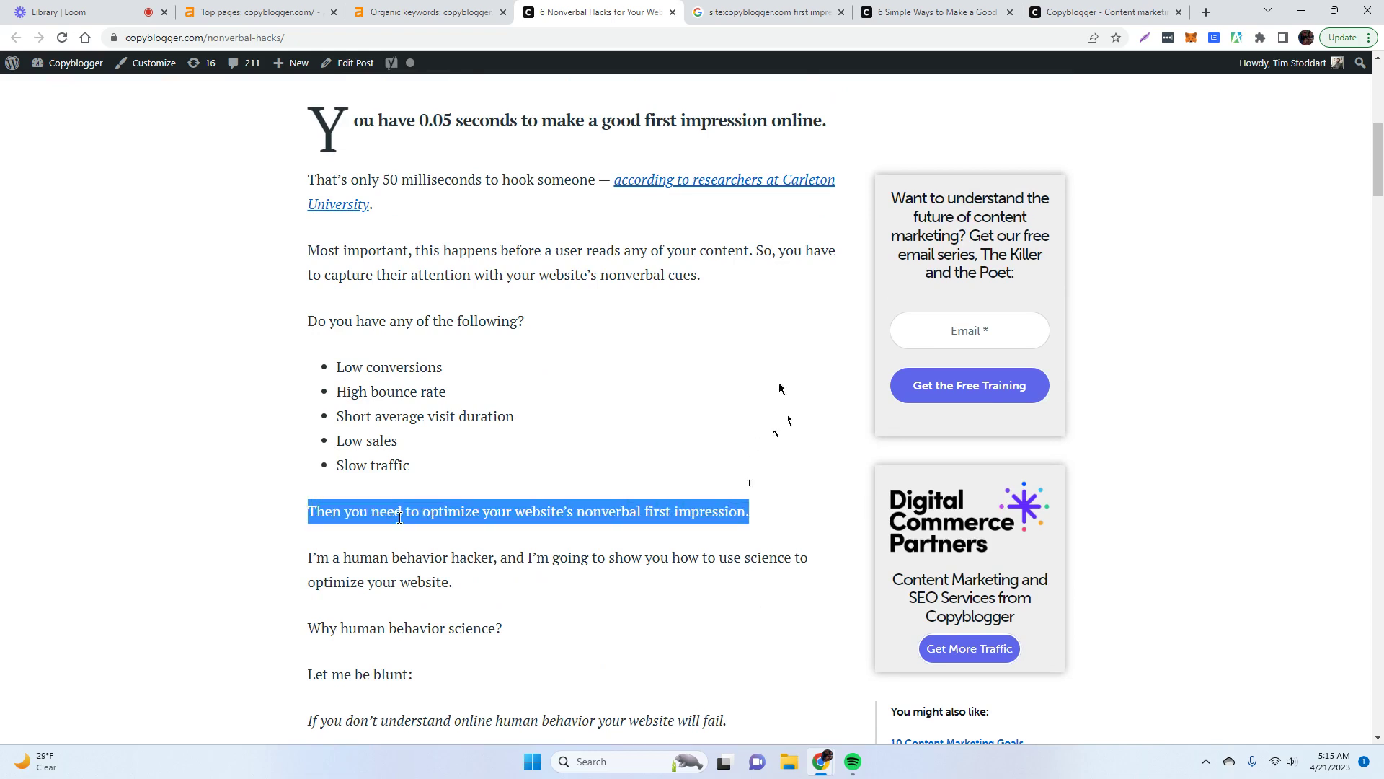
{"action": "left_click_drag", "start_coordinate": [371, 513], "coordinate": [391, 513]}
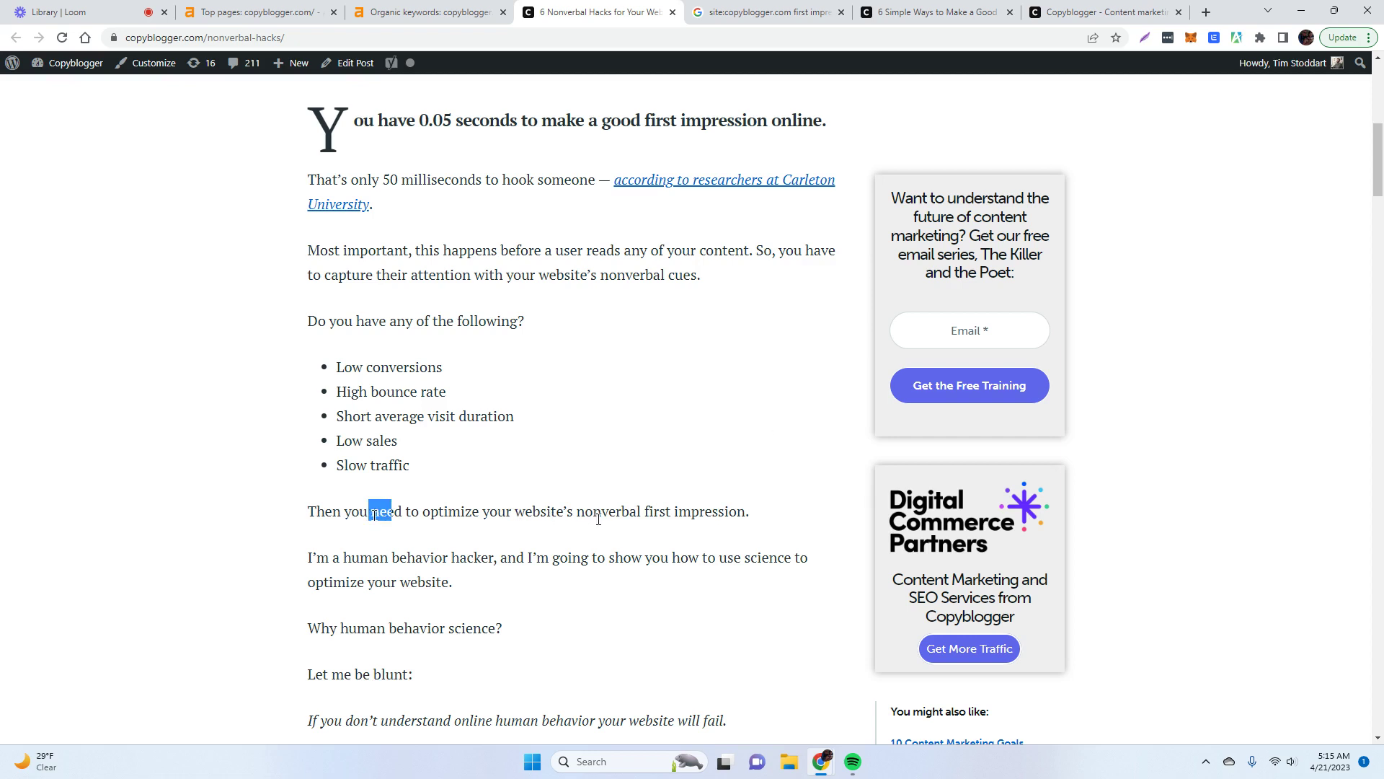
{"action": "left_click", "coordinate": [631, 516]}
{"action": "left_click_drag", "start_coordinate": [749, 513], "coordinate": [320, 510]}
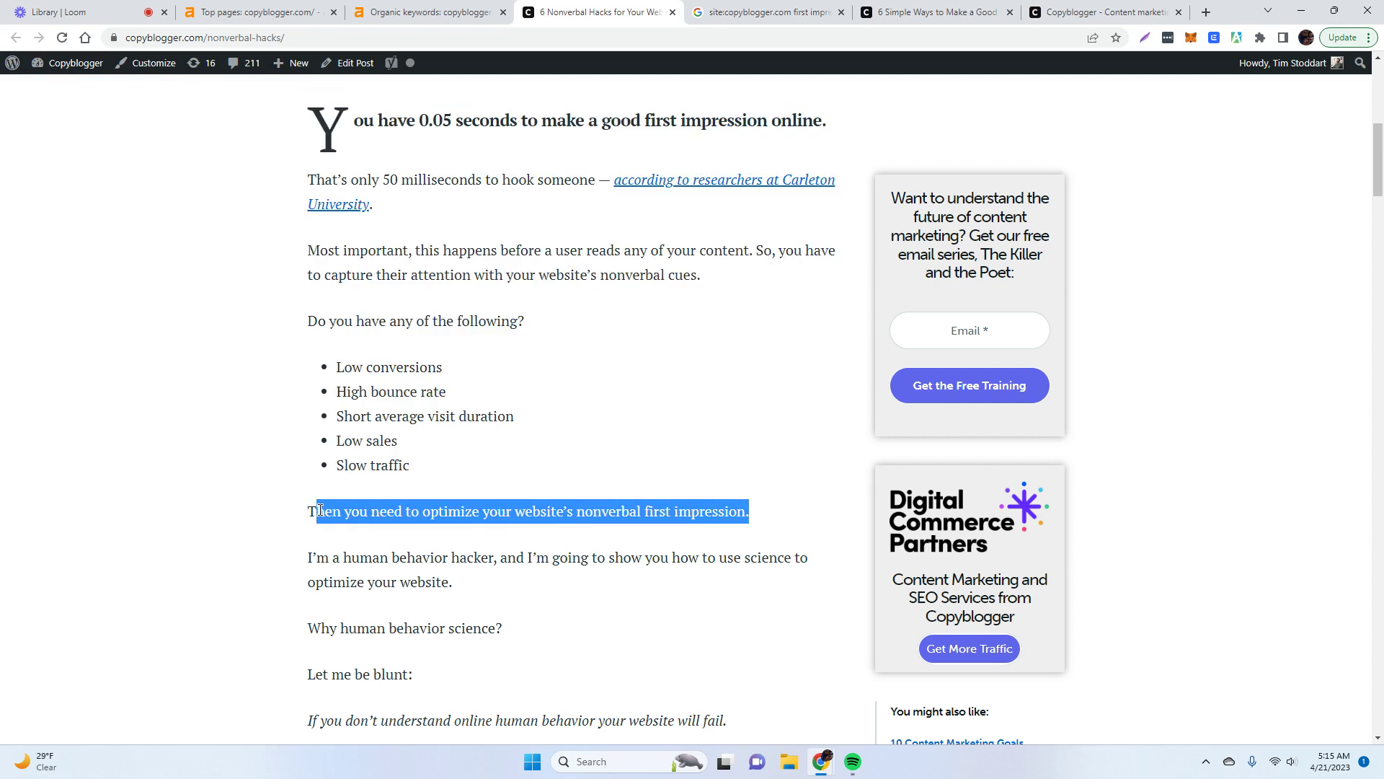
{"action": "left_click", "coordinate": [337, 545]}
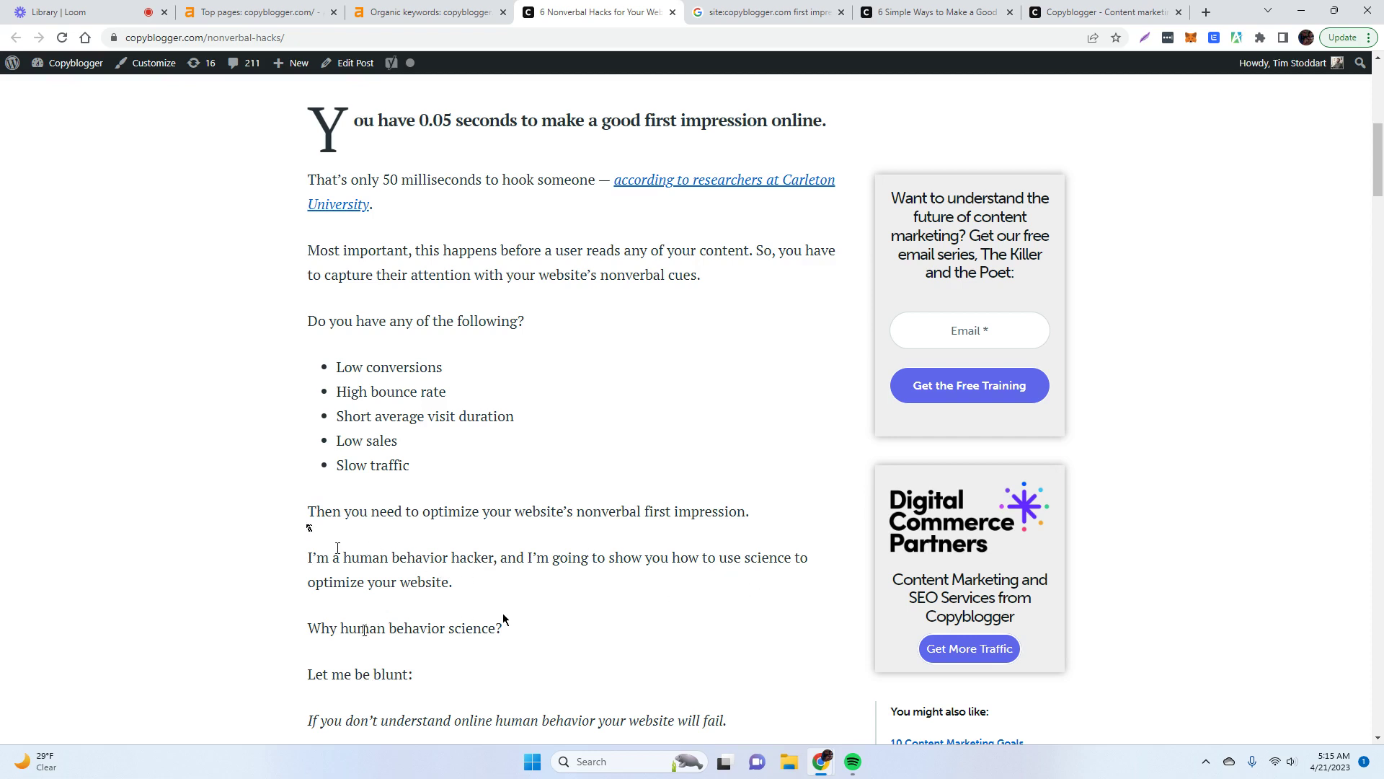
{"action": "scroll", "coordinate": [532, 571], "scroll_direction": "up", "scroll_amount": 1}
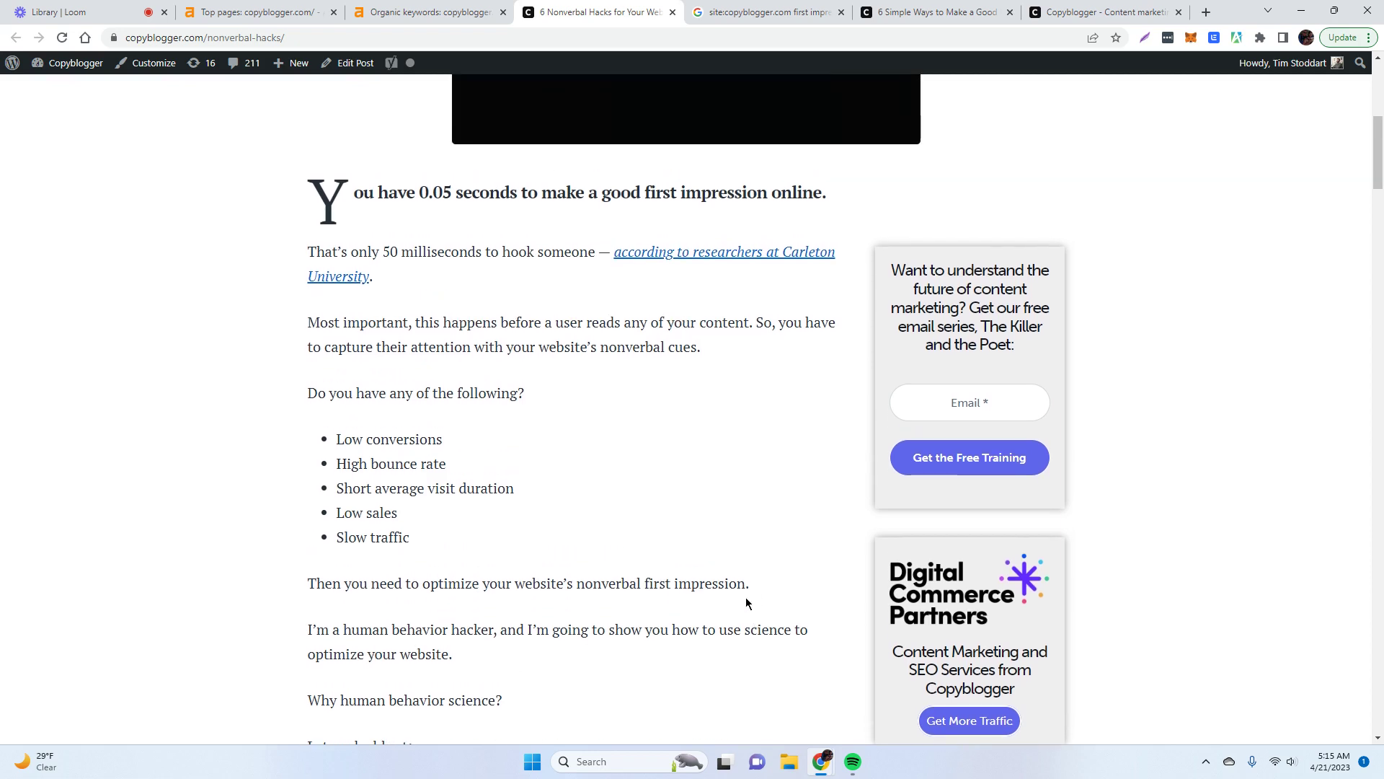
{"action": "left_click_drag", "start_coordinate": [746, 585], "coordinate": [634, 588]}
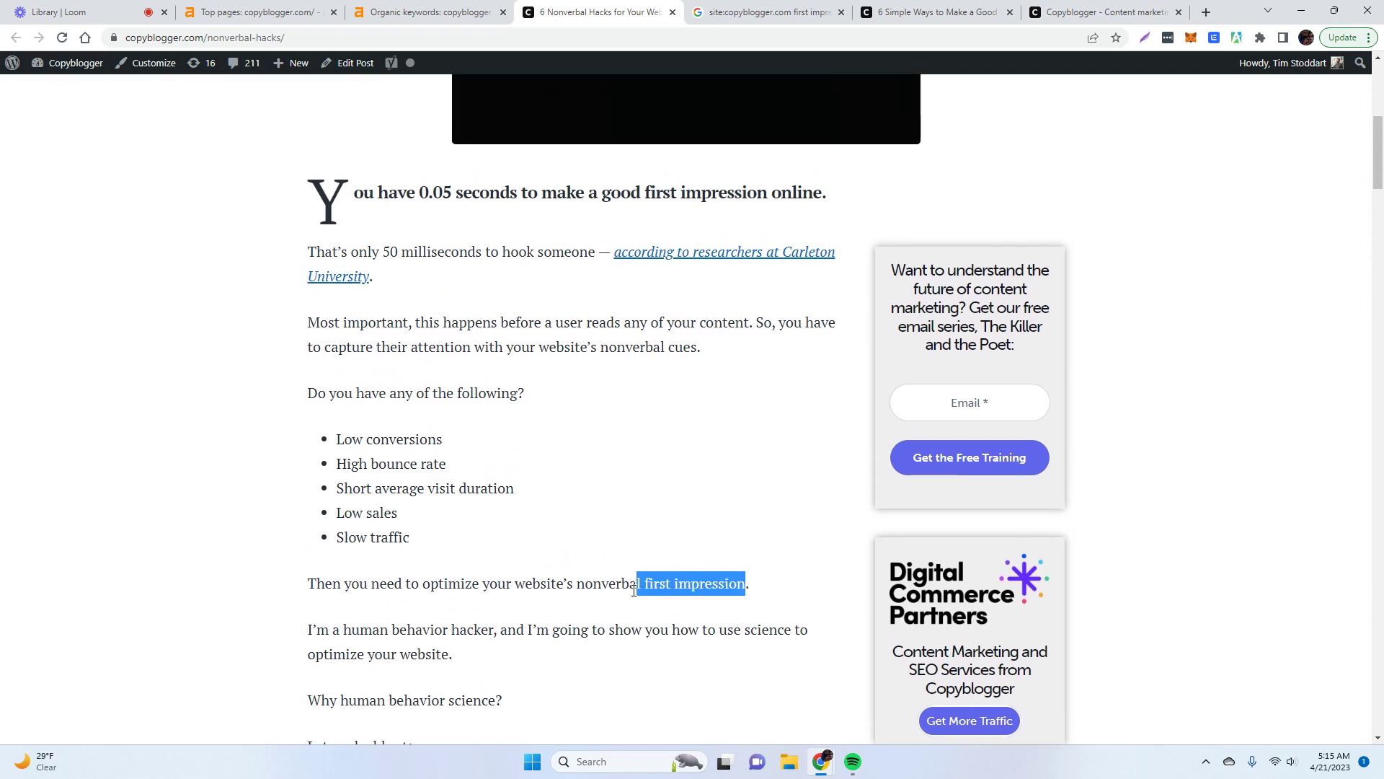
{"action": "left_click", "coordinate": [618, 558]}
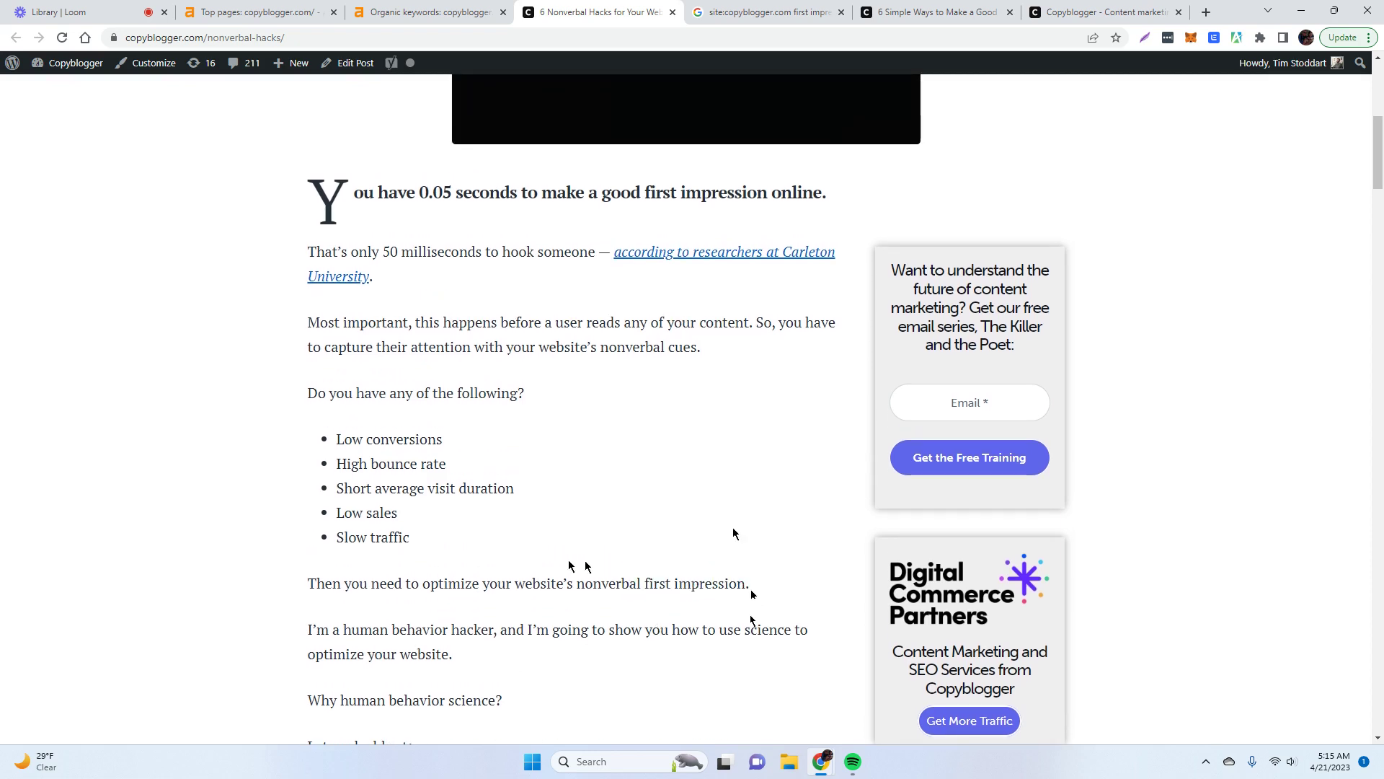
{"action": "left_click", "coordinate": [244, 12]}
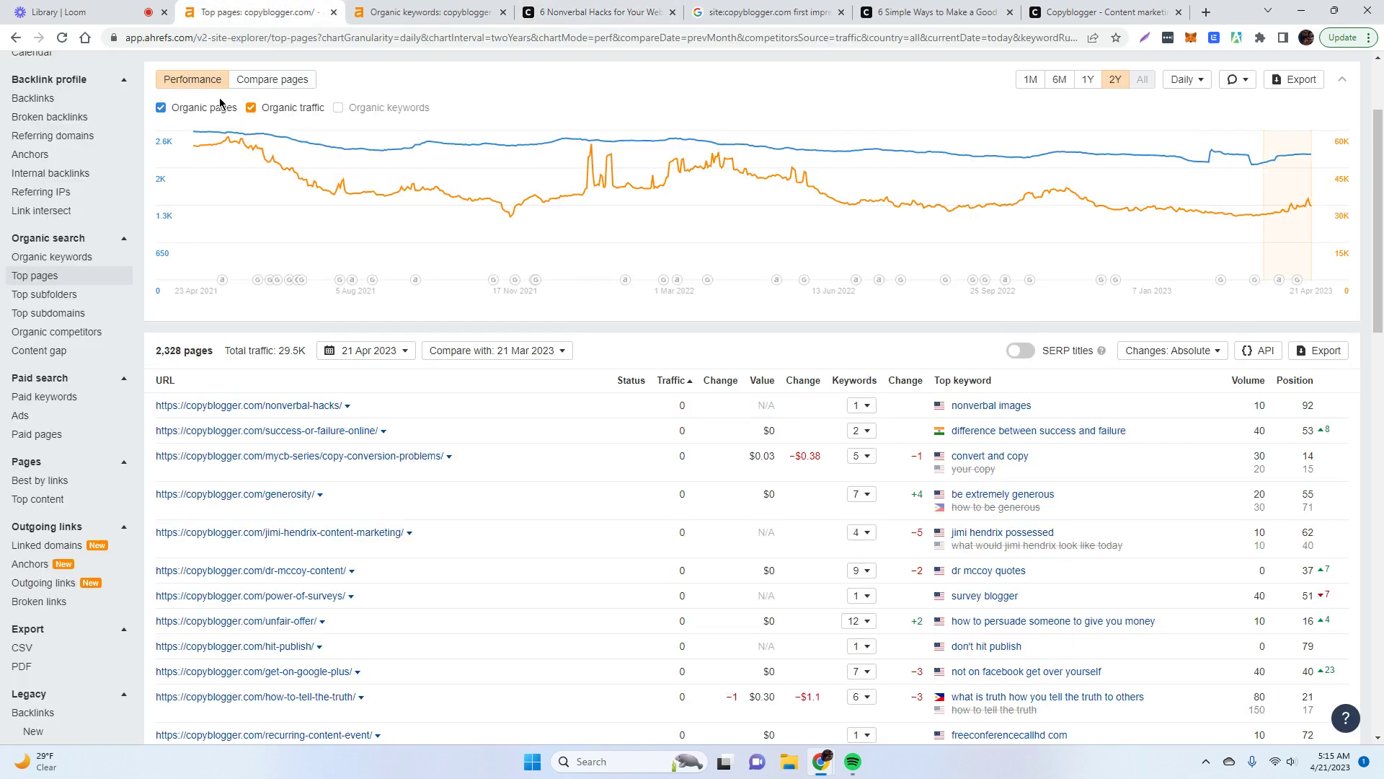
- Check nonverbal-hacks' 19 referring domains and 87 backlinks, then return to the article
{"action": "left_click", "coordinate": [348, 407]}
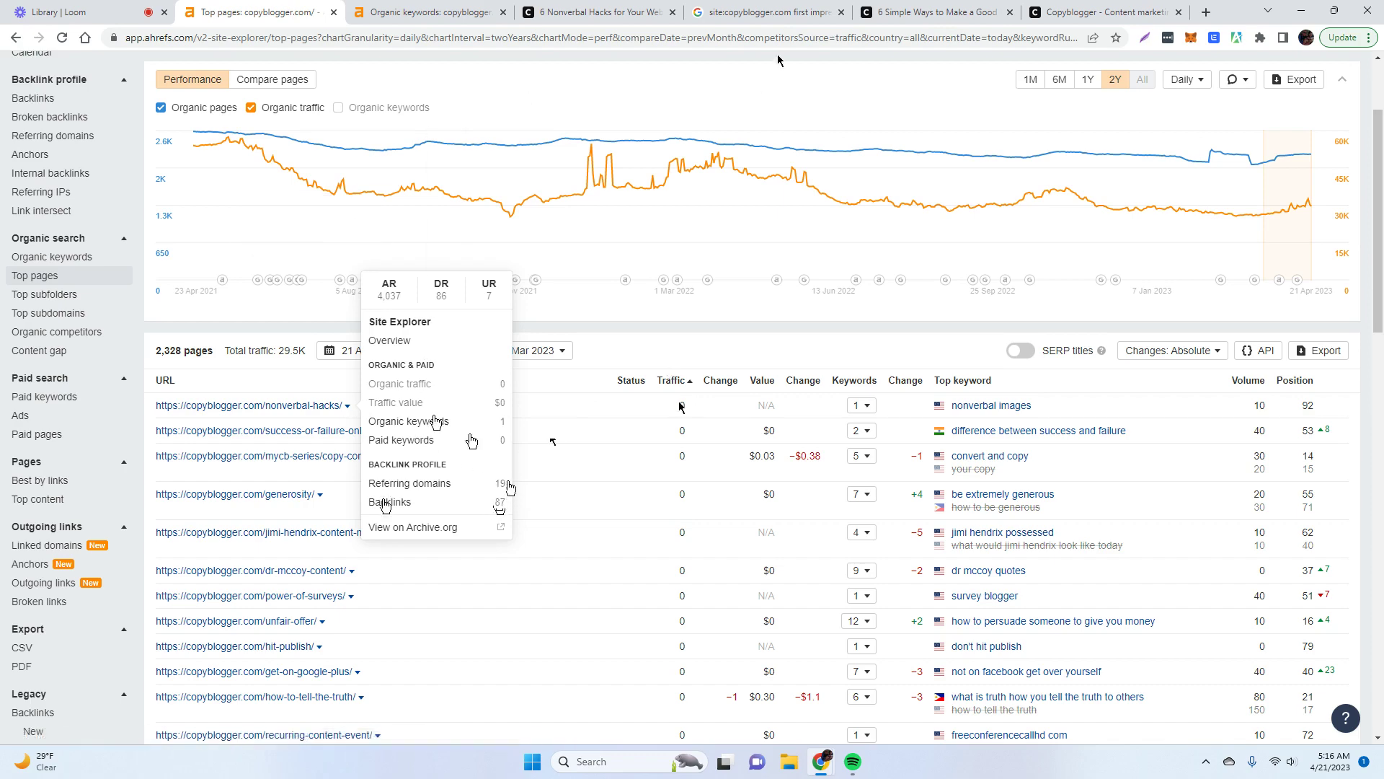
{"action": "left_click", "coordinate": [639, 7]}
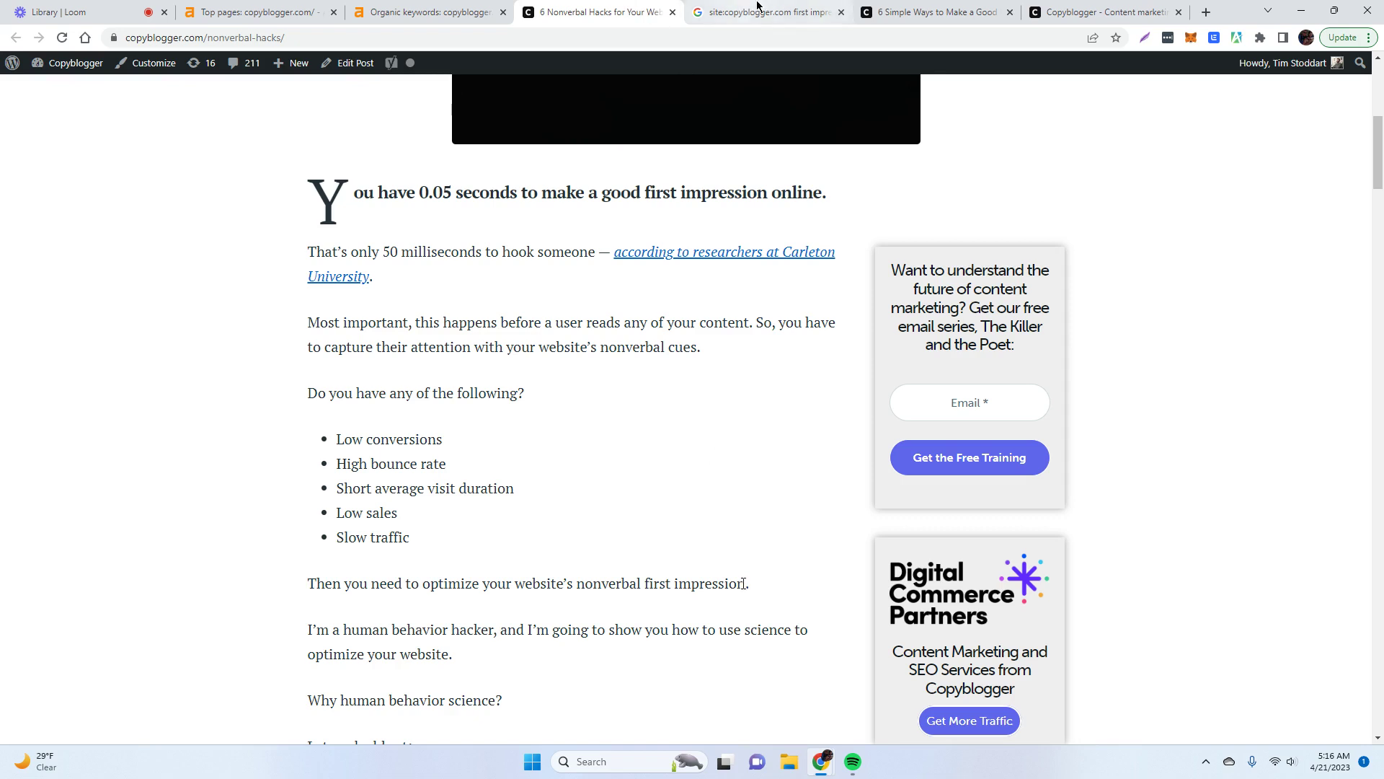
- Review the Google site:copyblogger.com search results for first impression
{"action": "left_click", "coordinate": [721, 16]}
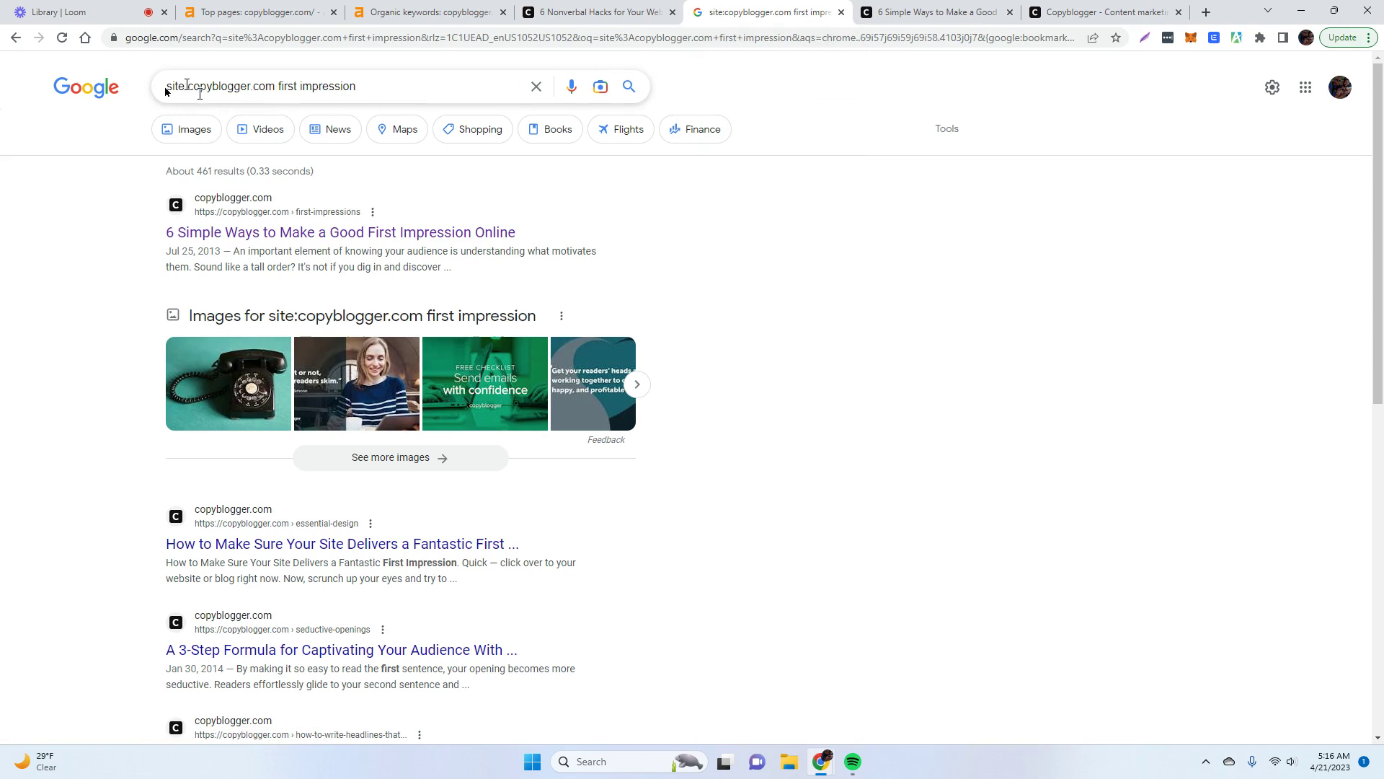
{"action": "left_click_drag", "start_coordinate": [276, 88], "coordinate": [154, 86]}
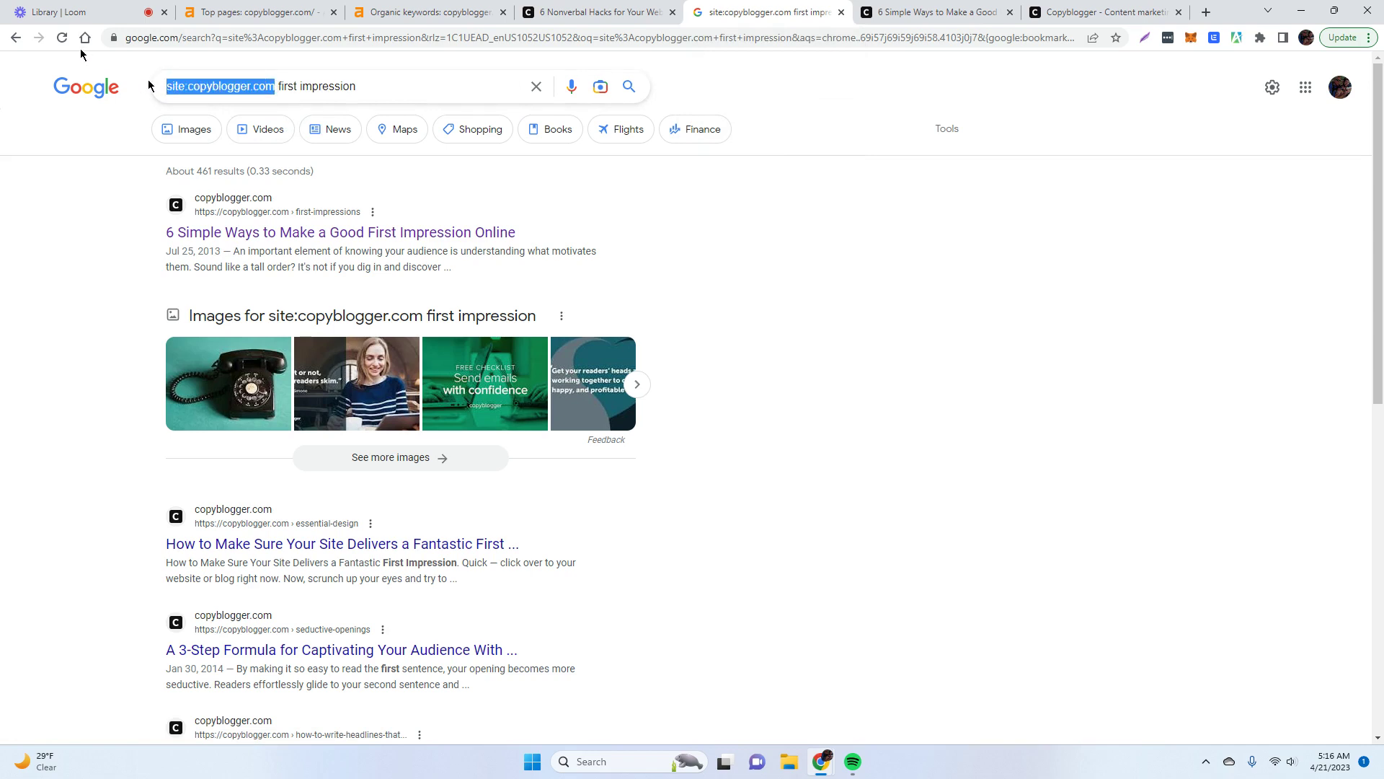
{"action": "left_click", "coordinate": [392, 82]}
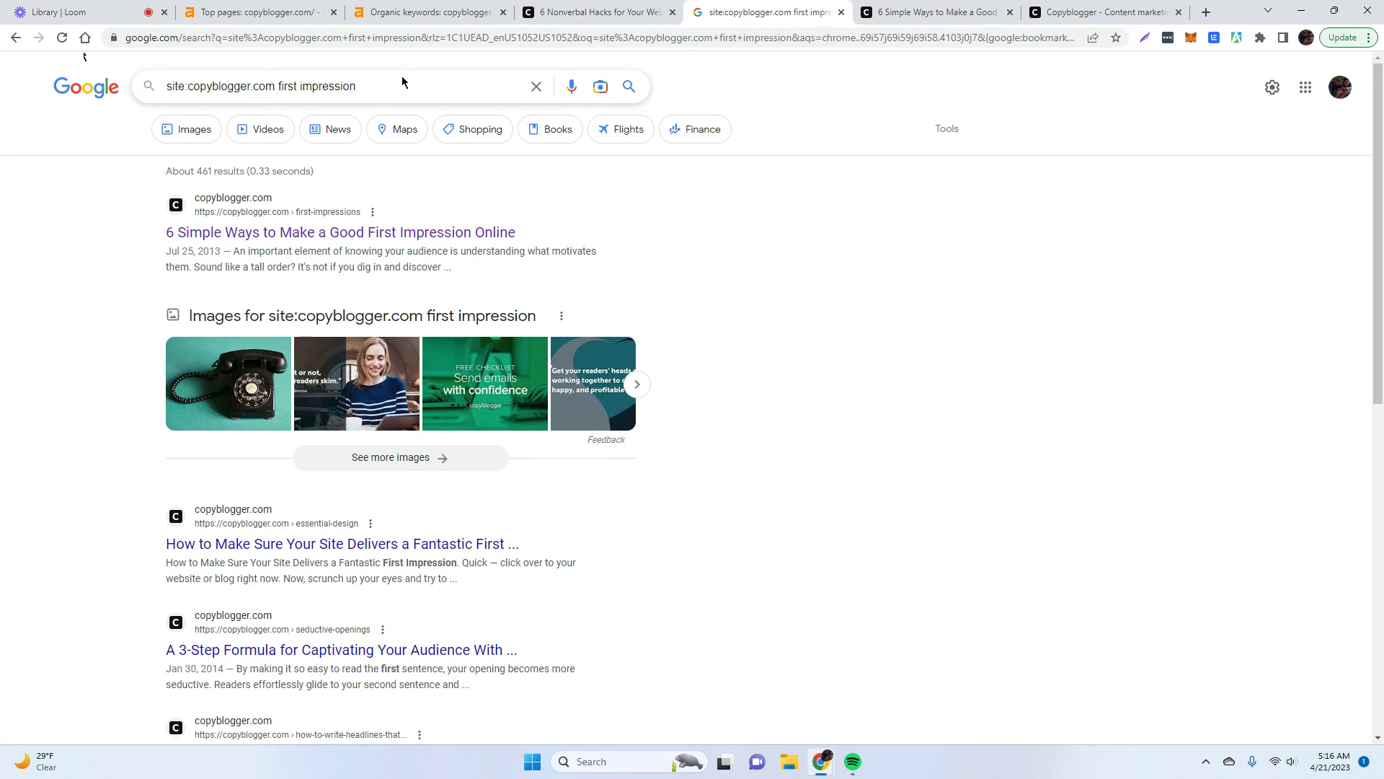
{"action": "left_click_drag", "start_coordinate": [275, 88], "coordinate": [162, 93]}
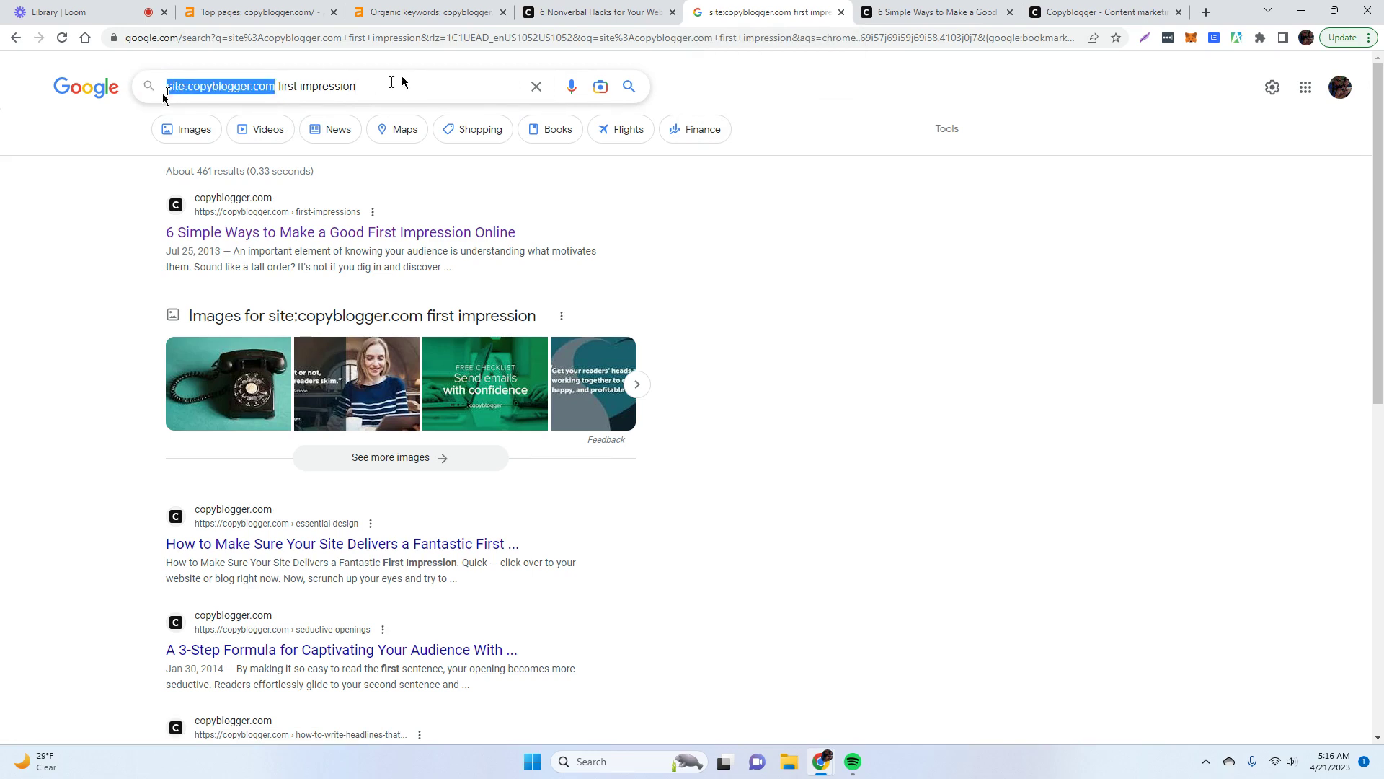
{"action": "left_click", "coordinate": [504, 160]}
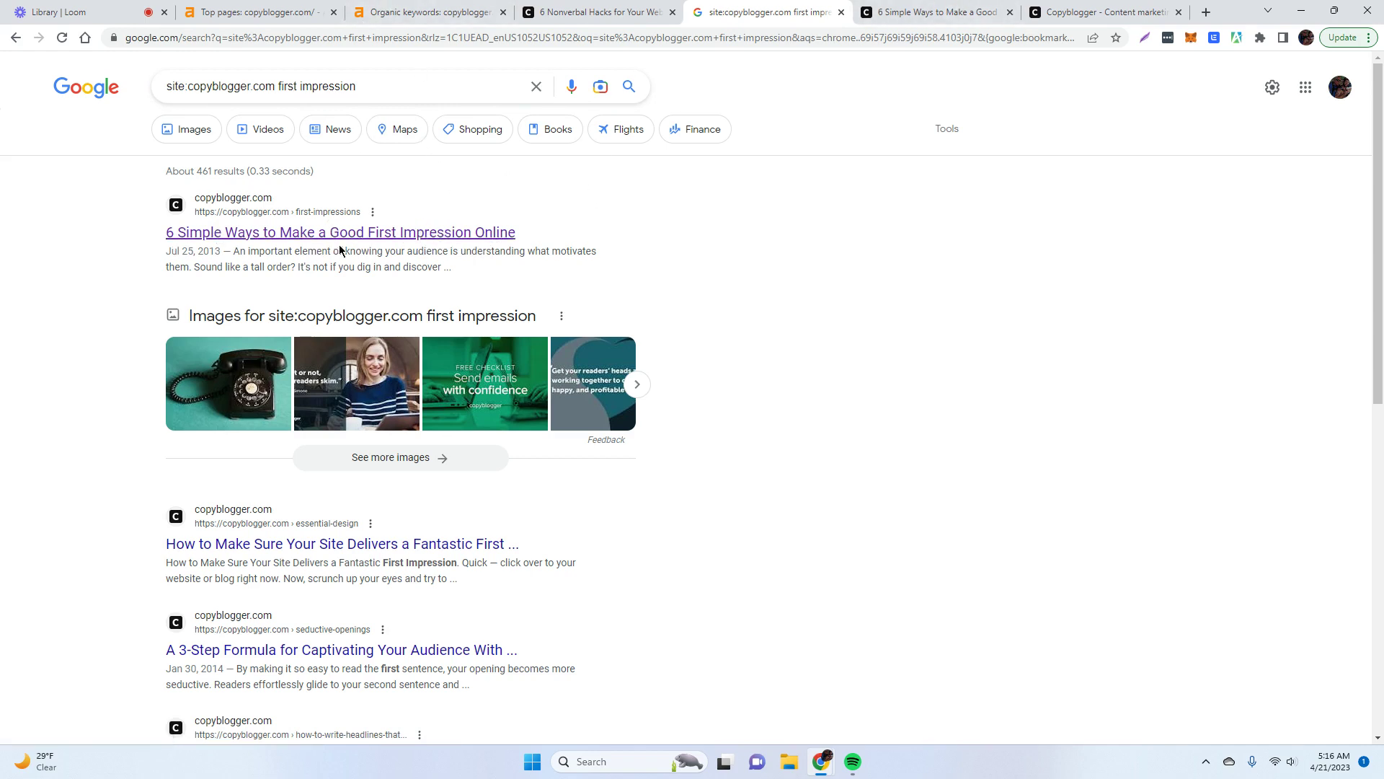
- Bring up the '6 Simple Ways to Make a Good First Impression Online' article and skim it
{"action": "left_click", "coordinate": [930, 12]}
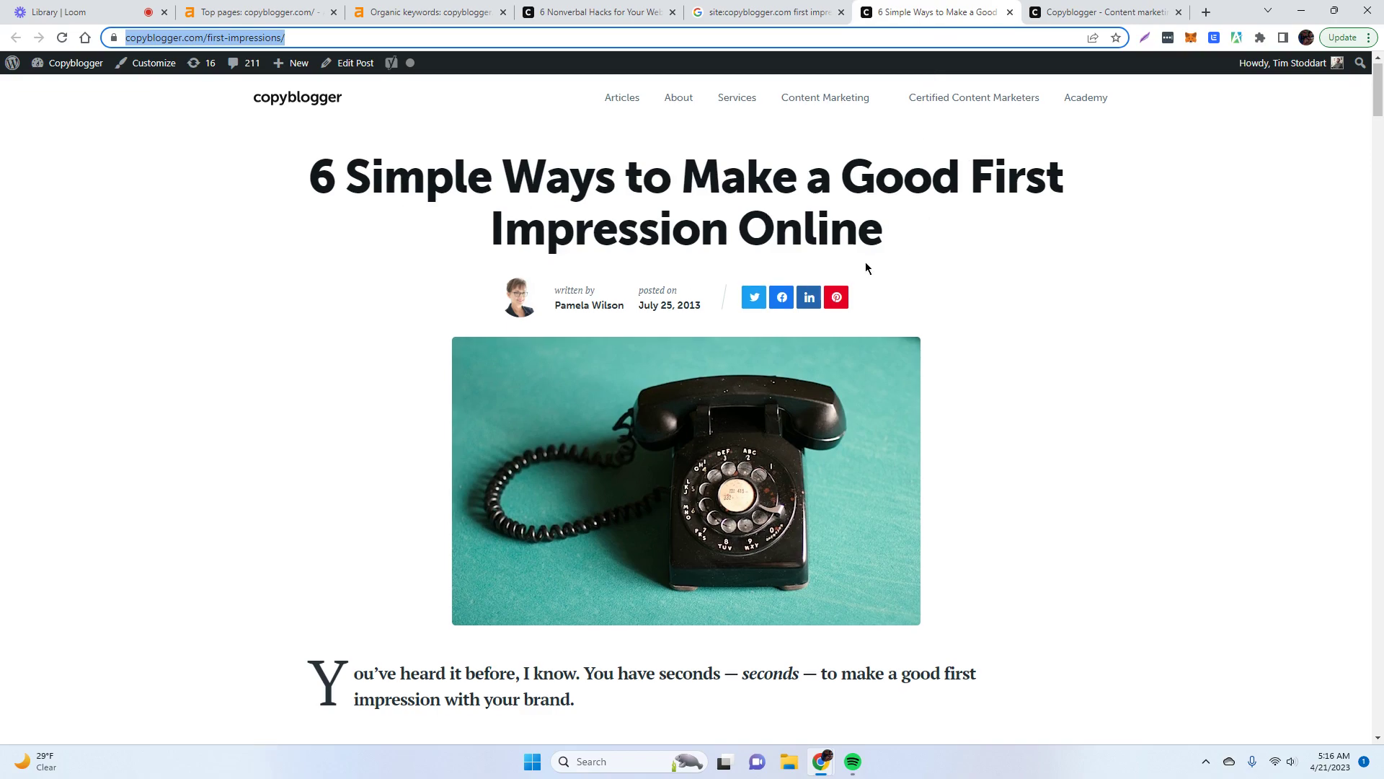
{"action": "scroll", "coordinate": [866, 262], "scroll_direction": "down", "scroll_amount": 8}
{"action": "scroll", "coordinate": [408, 219], "scroll_direction": "up", "scroll_amount": 4}
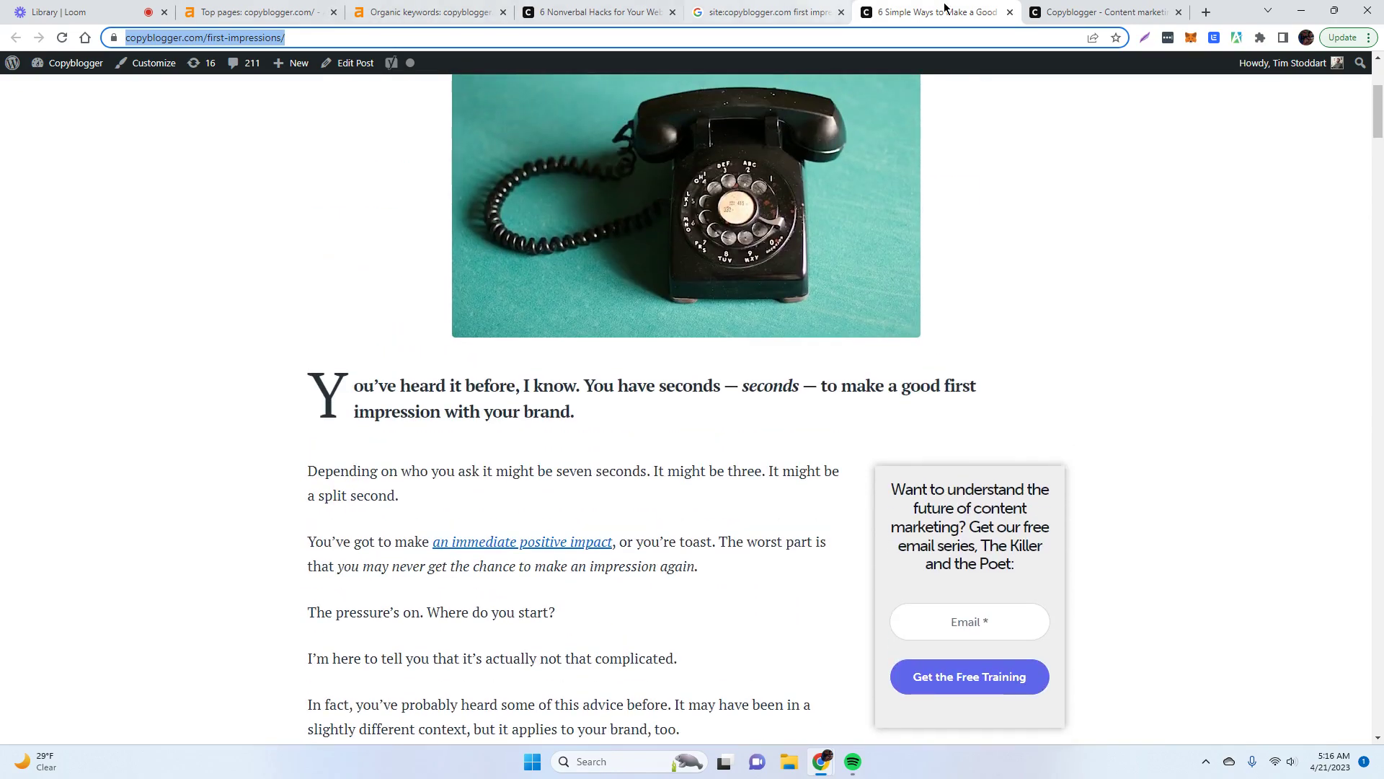
- Review the 19 India organic keywords for copyblogger.com/first-impressions/, comparing both article tabs
{"action": "left_click", "coordinate": [408, 13]}
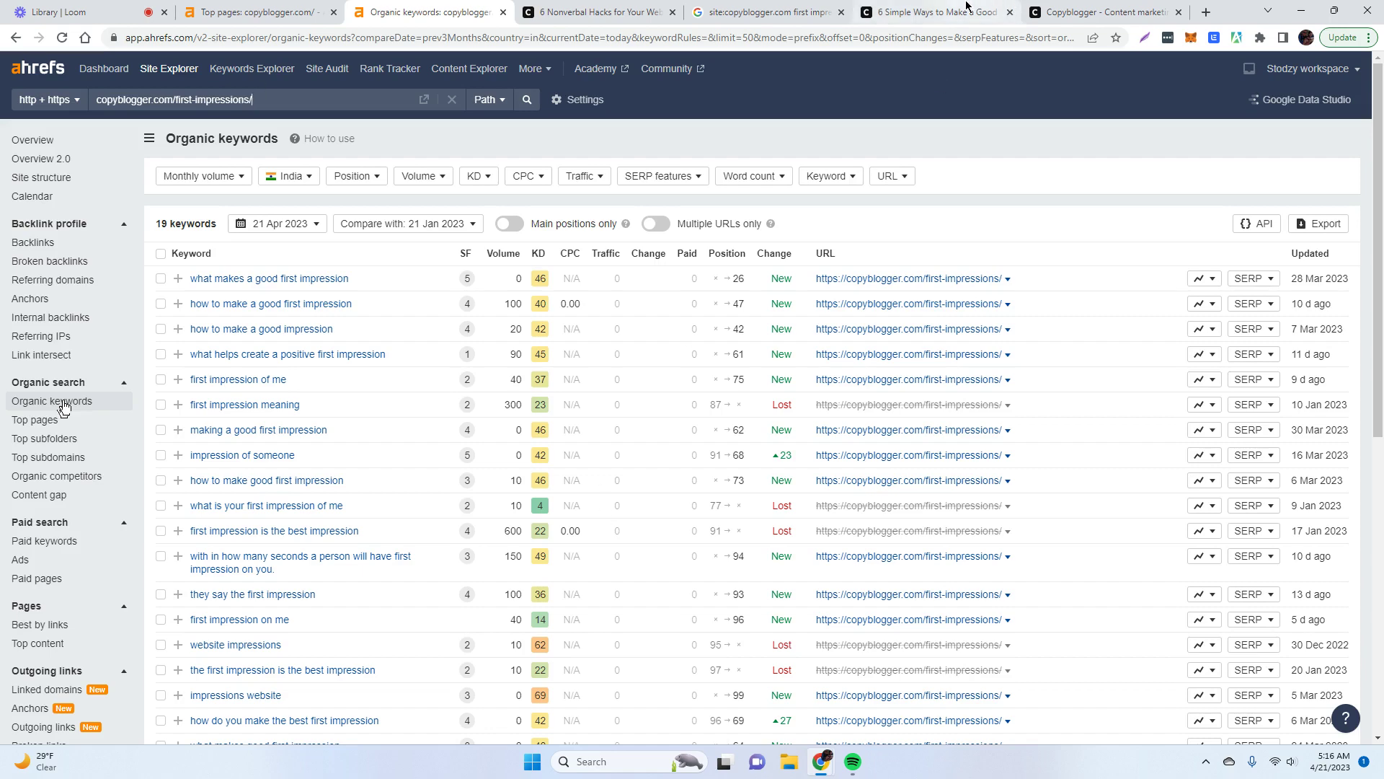
{"action": "left_click", "coordinate": [937, 12]}
{"action": "scroll", "coordinate": [769, 339], "scroll_direction": "up", "scroll_amount": 5}
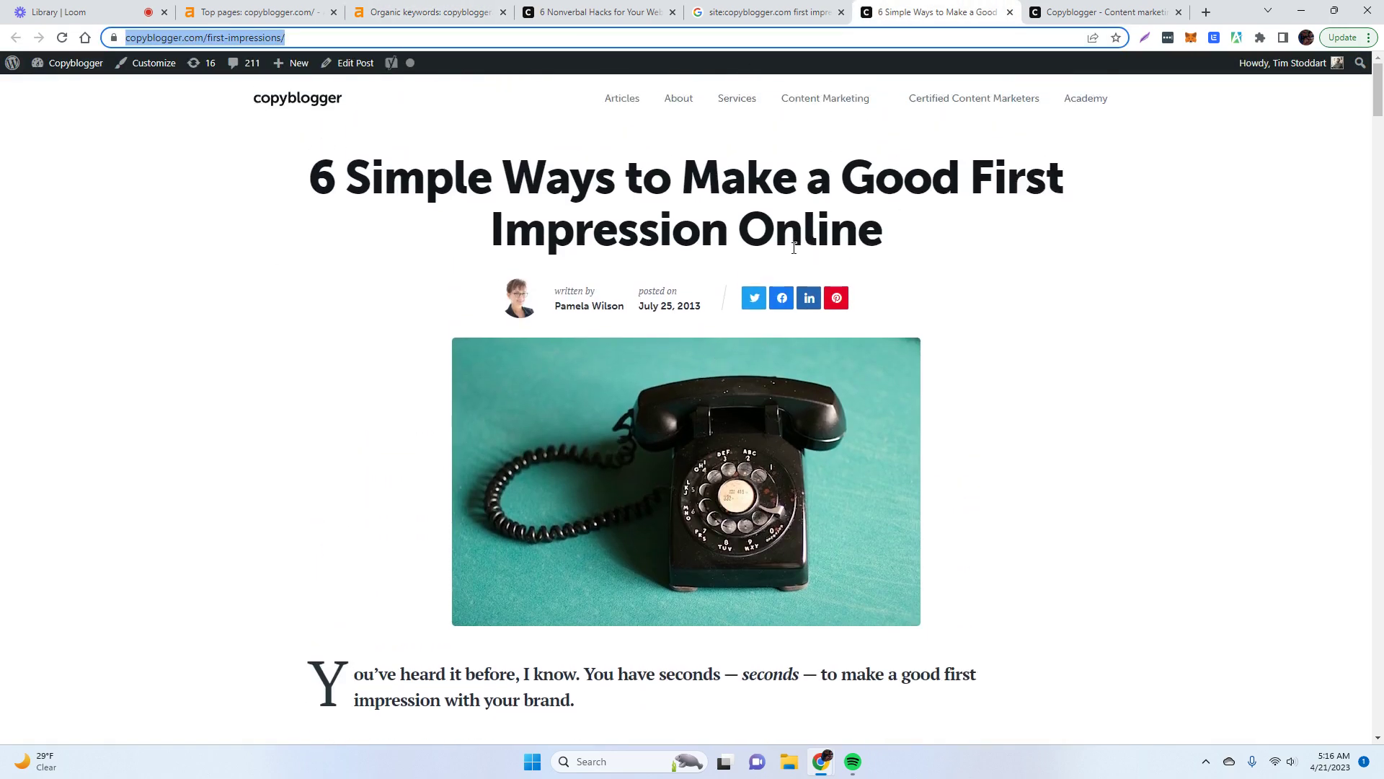
{"action": "left_click", "coordinate": [587, 12]}
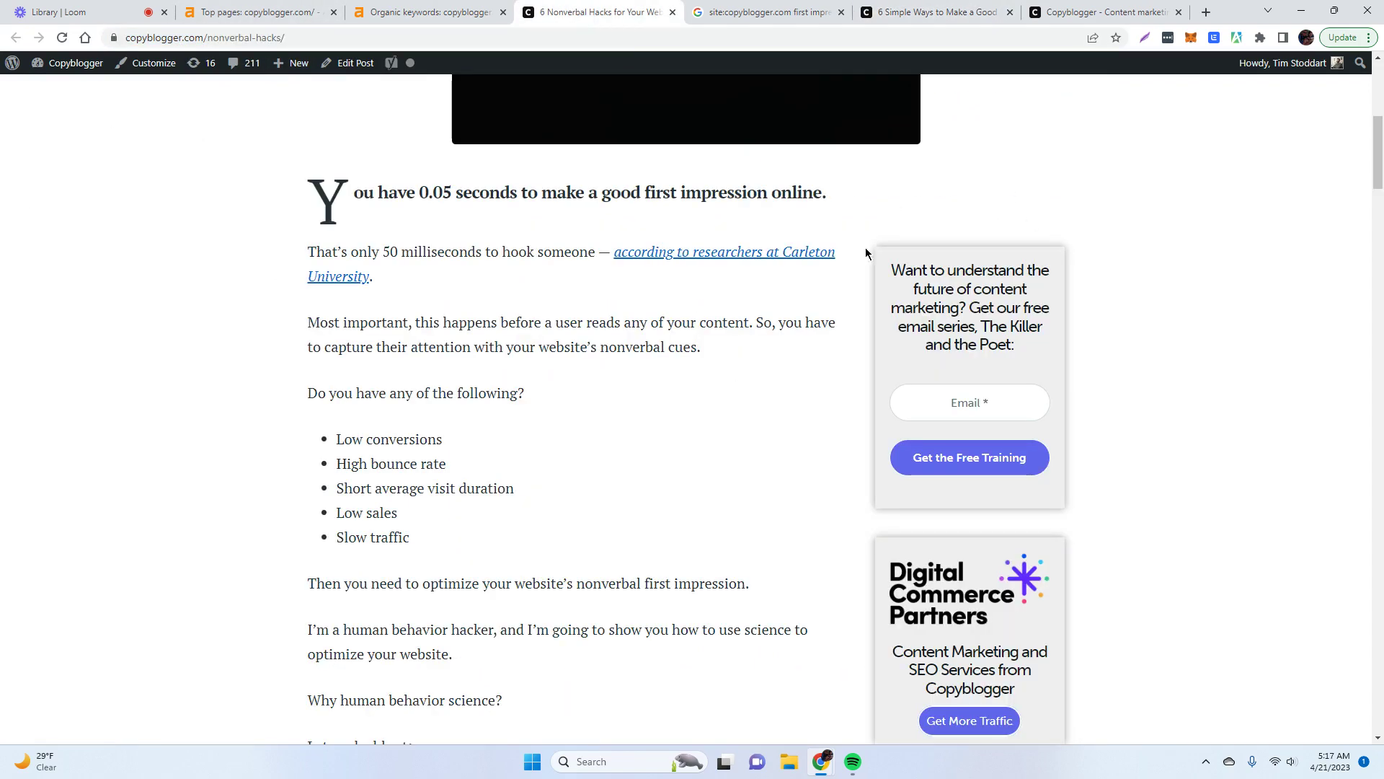
{"action": "left_click", "coordinate": [938, 12]}
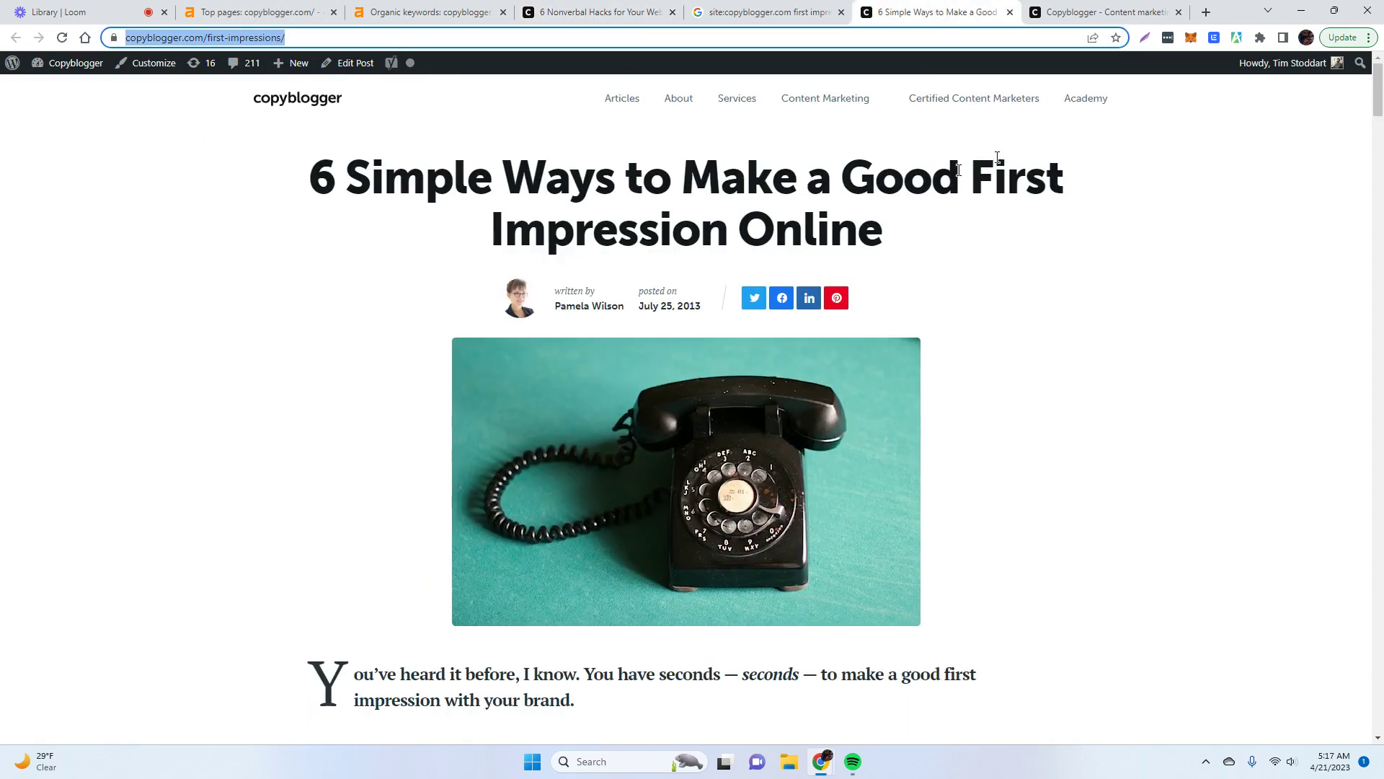
{"action": "left_click", "coordinate": [411, 12]}
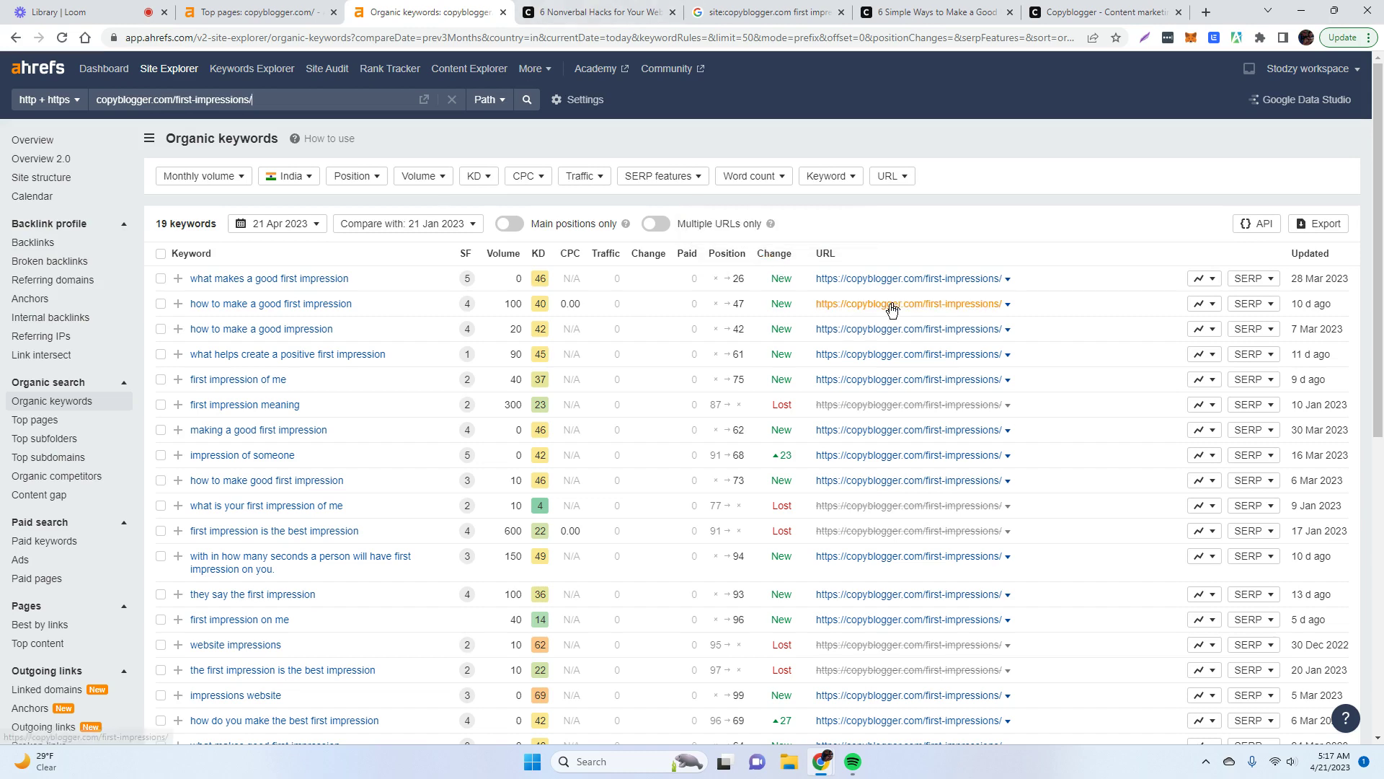
{"action": "scroll", "coordinate": [802, 433], "scroll_direction": "down", "scroll_amount": 6}
{"action": "scroll", "coordinate": [803, 436], "scroll_direction": "up", "scroll_amount": 3}
{"action": "scroll", "coordinate": [802, 432], "scroll_direction": "up", "scroll_amount": 4}
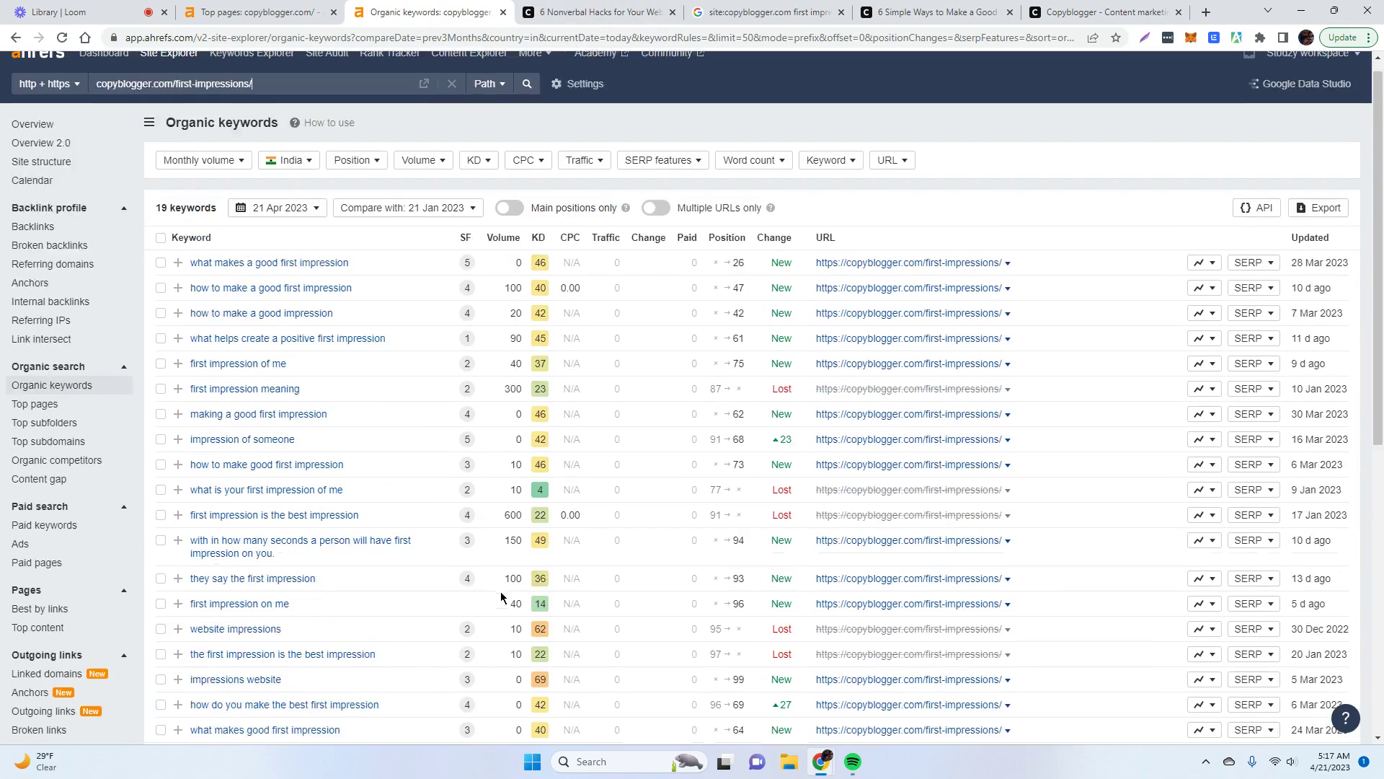
{"action": "scroll", "coordinate": [405, 601], "scroll_direction": "down", "scroll_amount": 1}
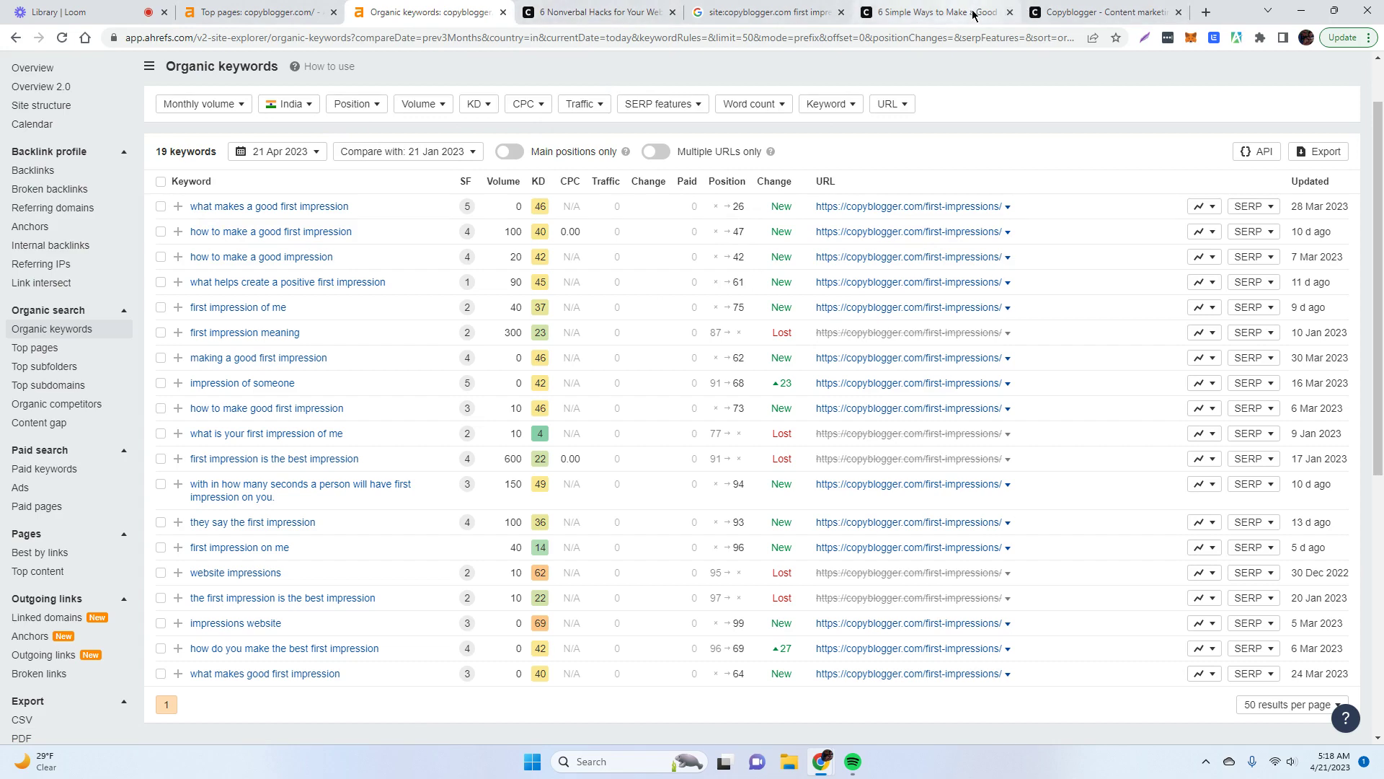
- Edit the nonverbal-hacks post via Edit Post and scroll down to its Yoast SEO Premium box
{"action": "left_click", "coordinate": [594, 12]}
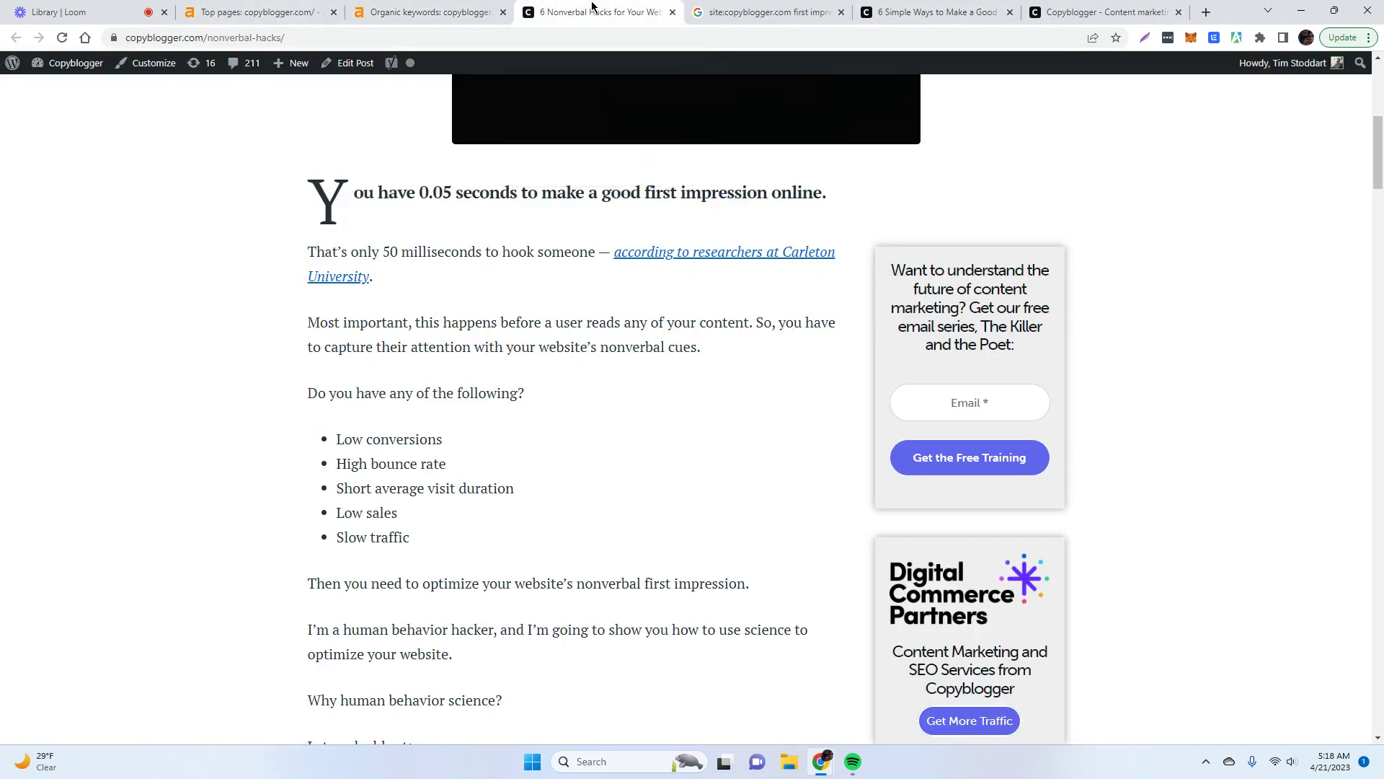
{"action": "scroll", "coordinate": [757, 285], "scroll_direction": "up", "scroll_amount": 1}
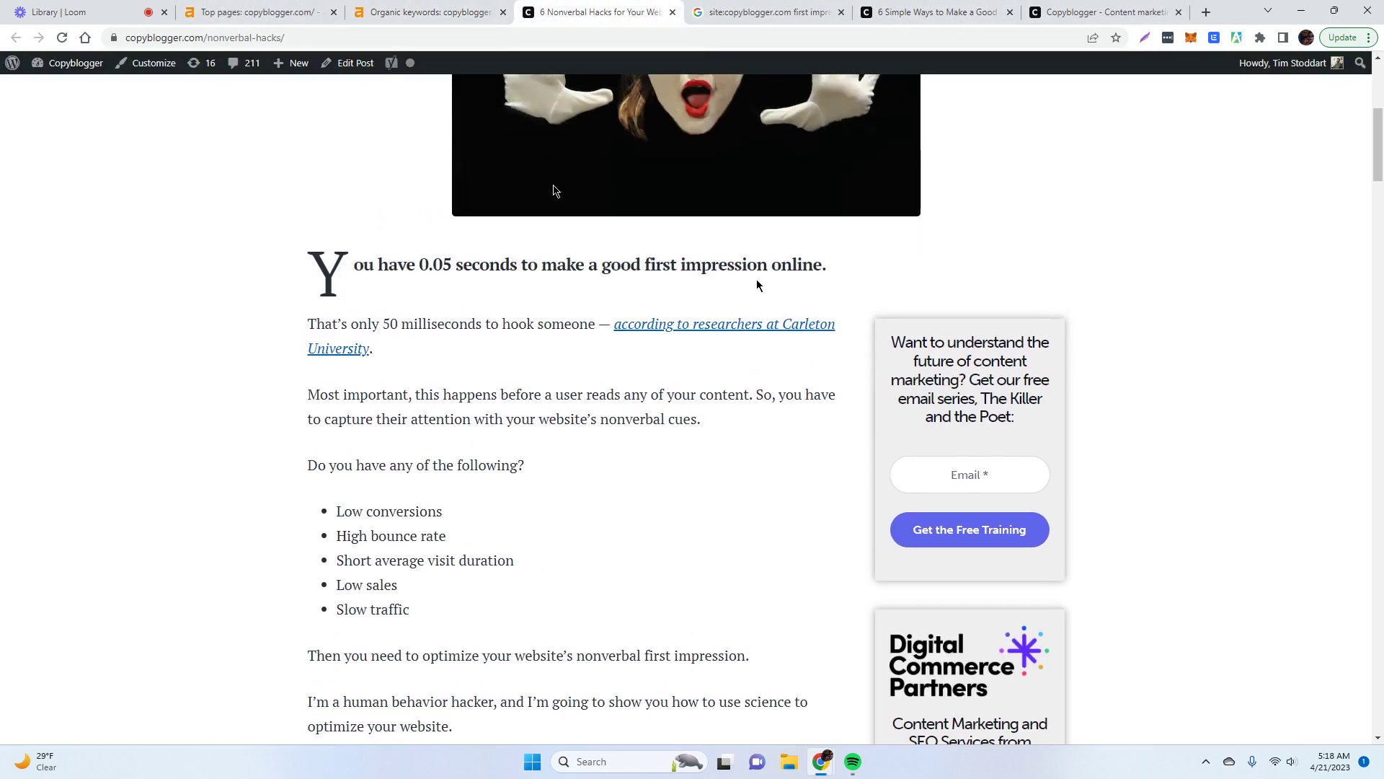
{"action": "left_click", "coordinate": [353, 64]}
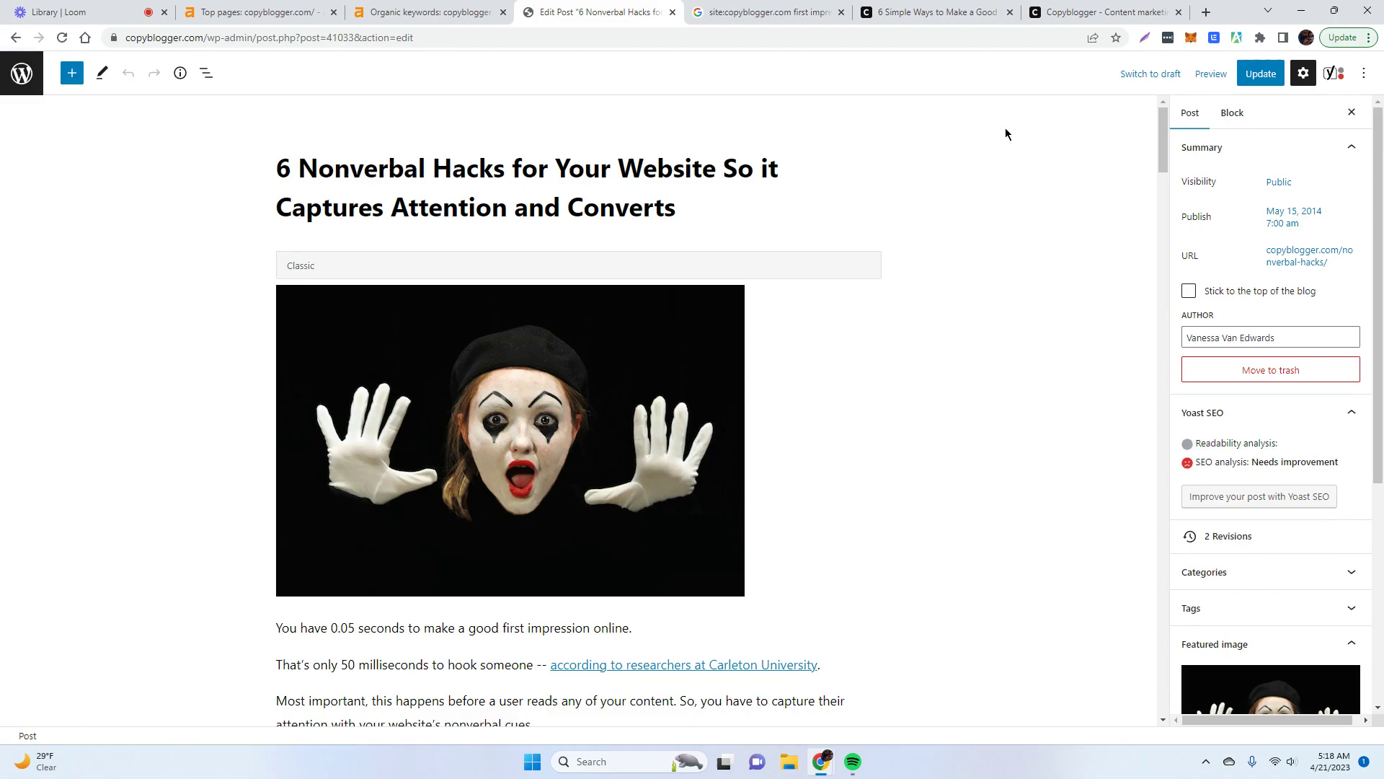
{"action": "left_click_drag", "start_coordinate": [1164, 128], "coordinate": [1214, 572]}
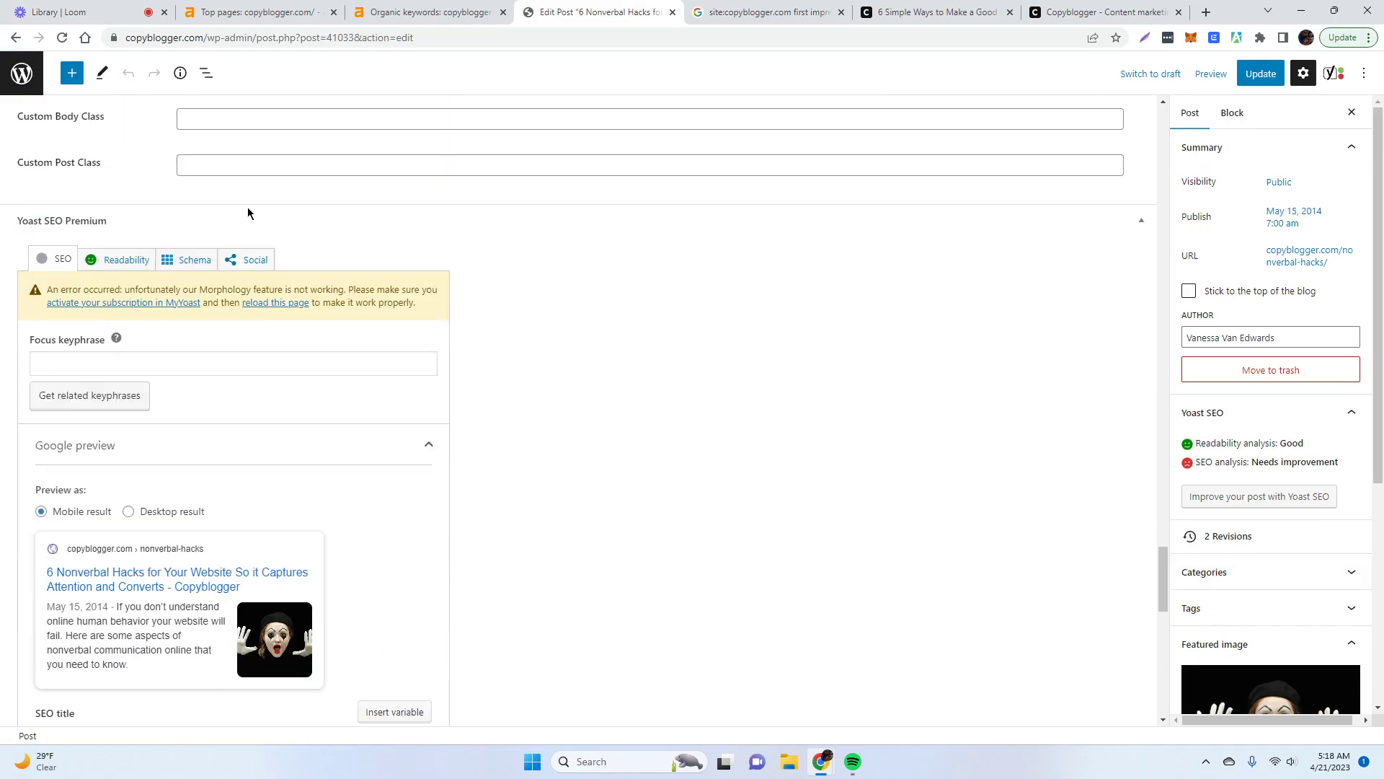
{"action": "scroll", "coordinate": [149, 269], "scroll_direction": "down", "scroll_amount": 1}
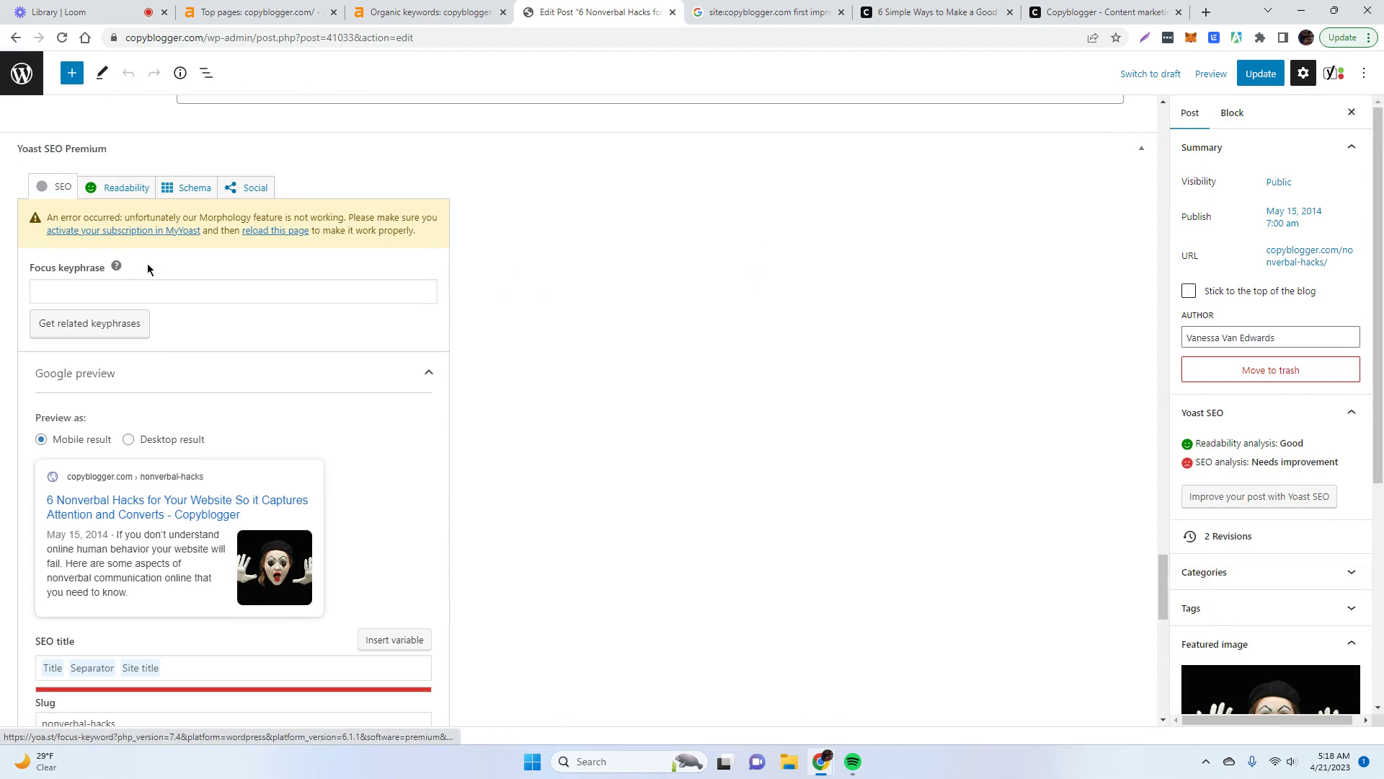
- Trash the nonverbal-hacks post and choose Yoast's 'Redirect it to another URL' option
{"action": "left_click", "coordinate": [1270, 370]}
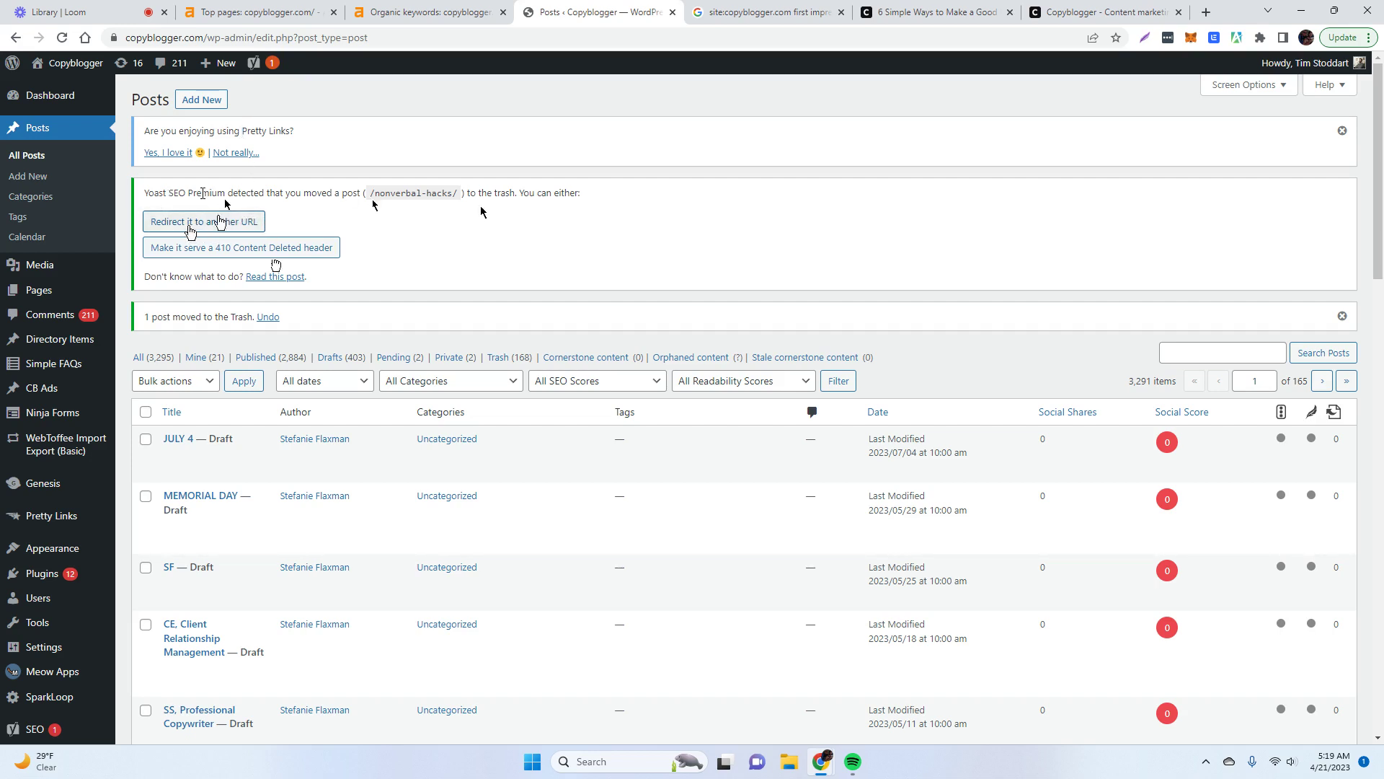
{"action": "left_click", "coordinate": [245, 12]}
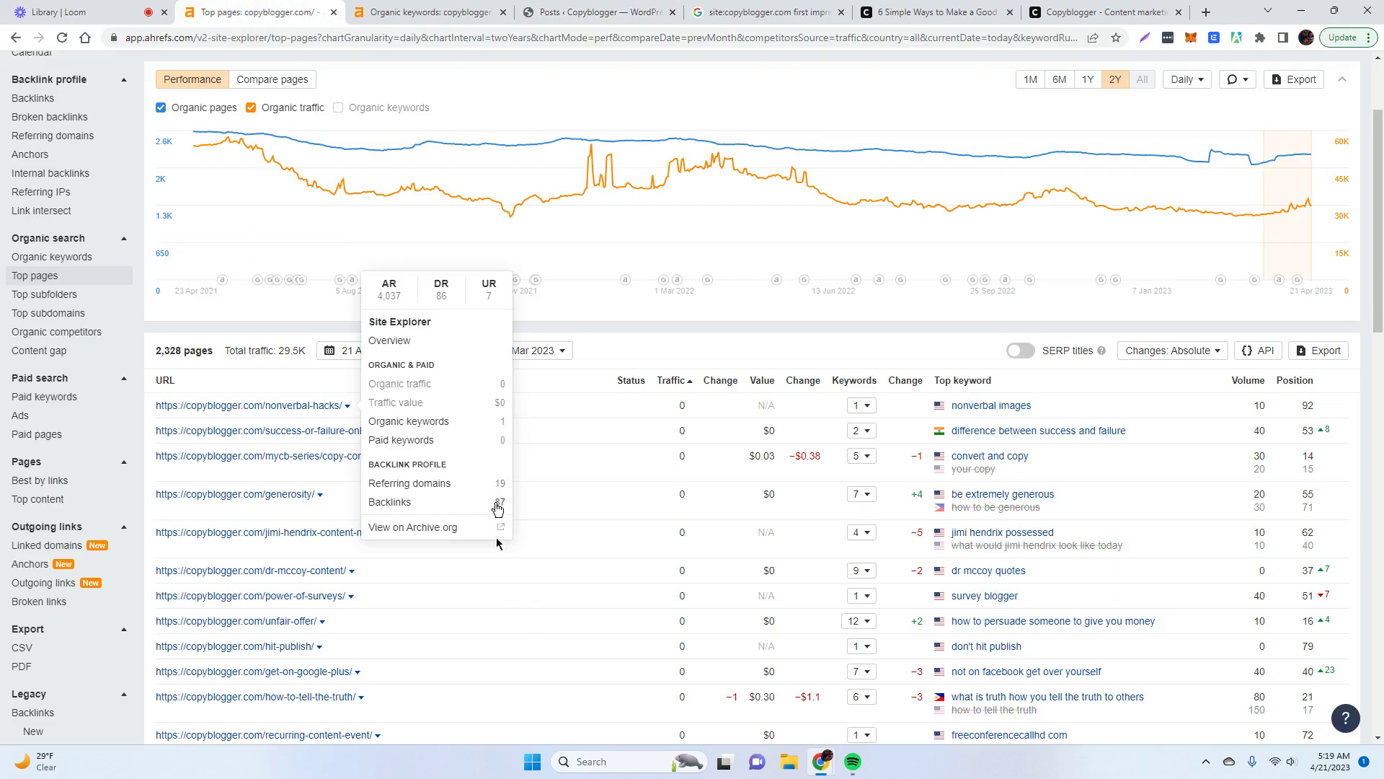
{"action": "left_click", "coordinate": [567, 8]}
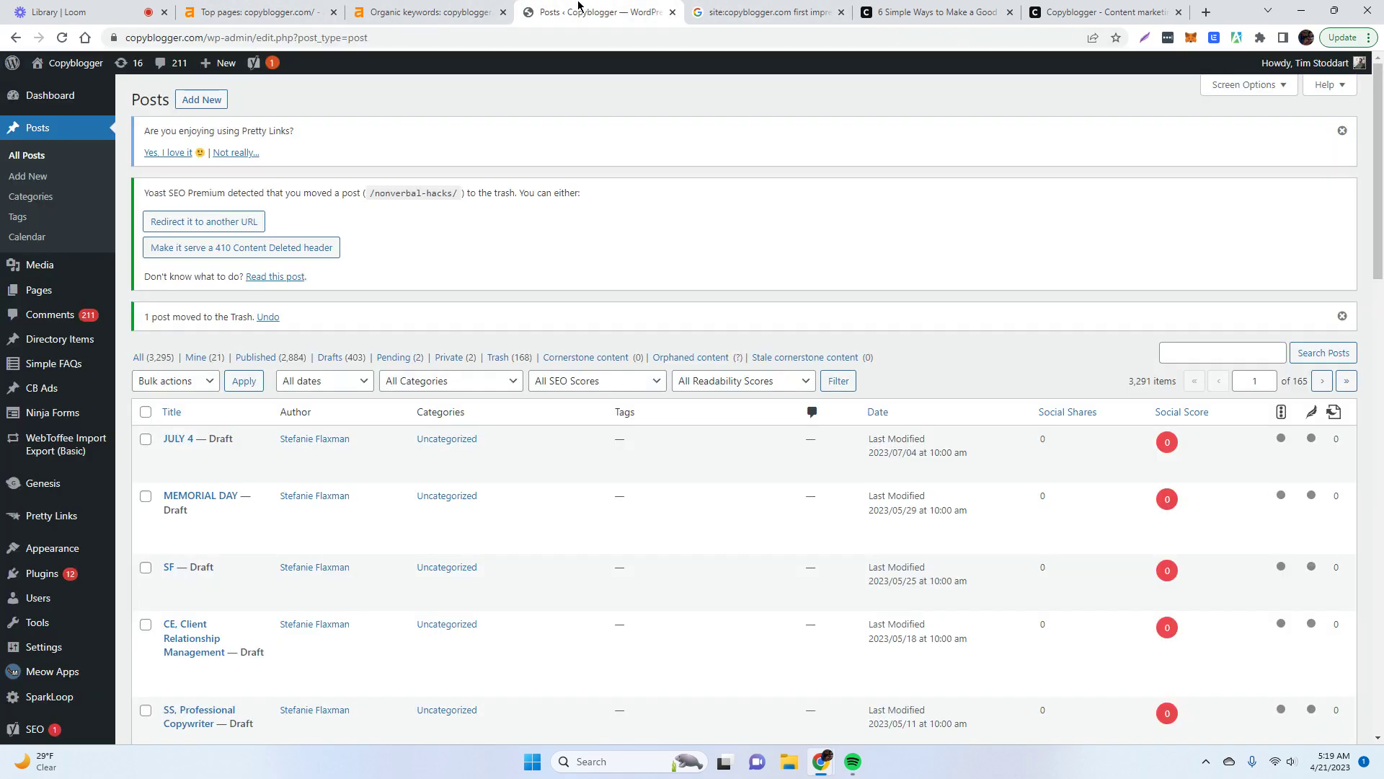
{"action": "left_click", "coordinate": [209, 221]}
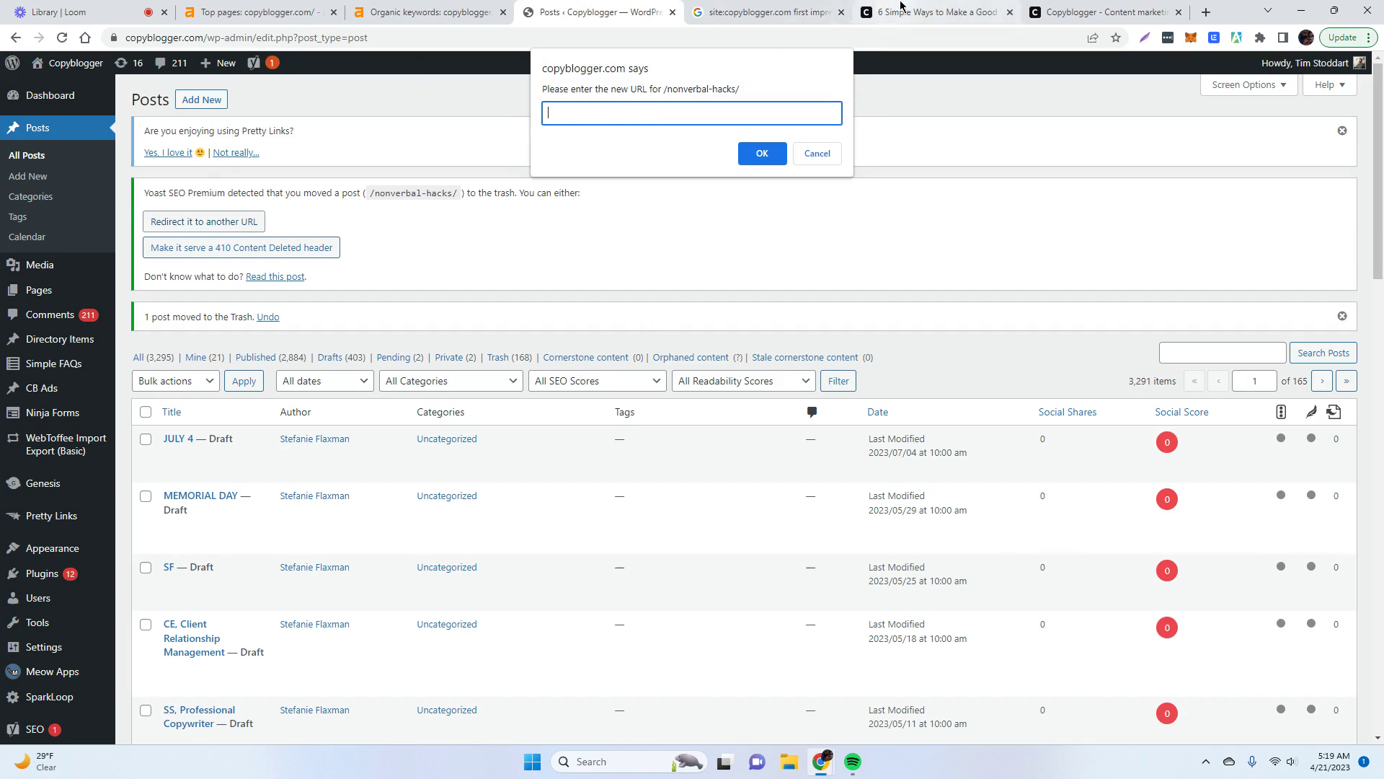
- Copy the first-impressions article's full URL from its address bar
{"action": "left_click", "coordinate": [930, 11]}
{"action": "left_click", "coordinate": [197, 36]}
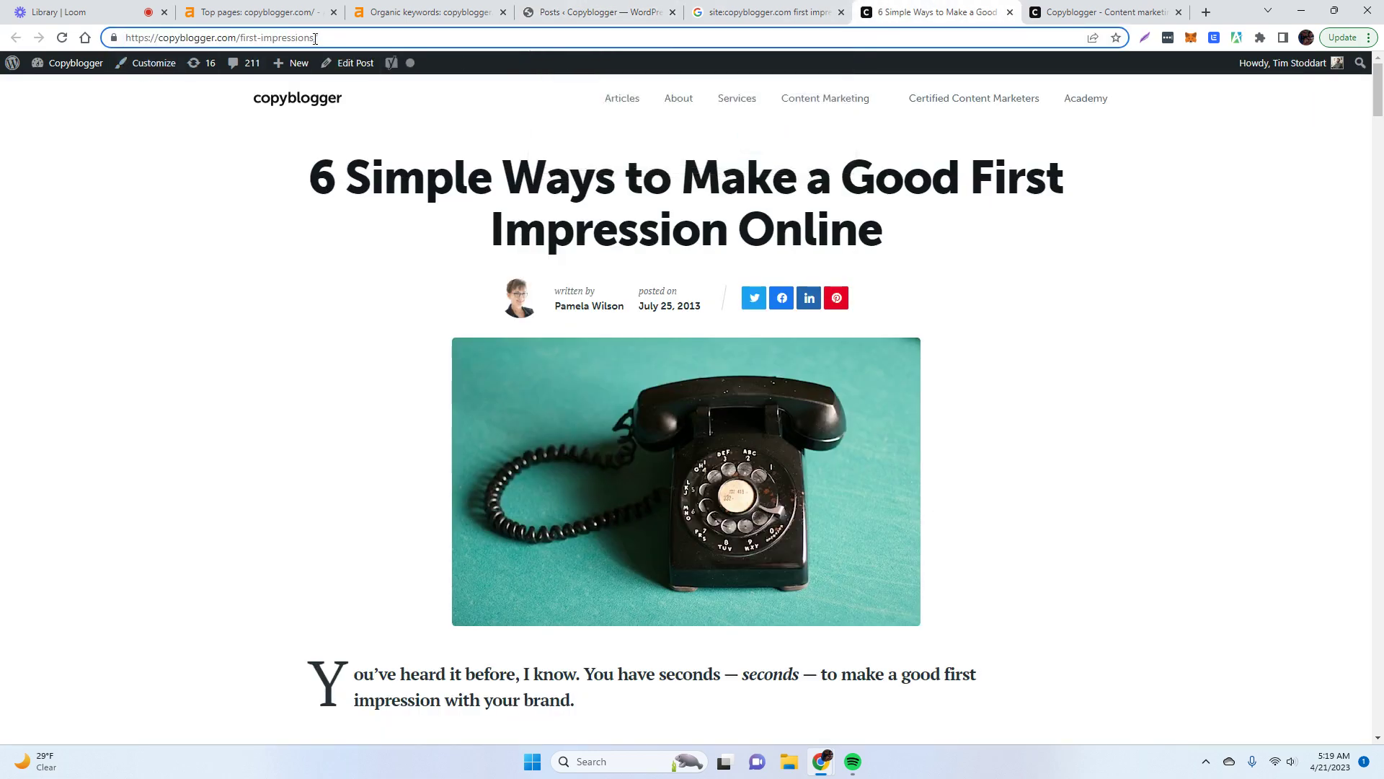
{"action": "triple_click", "coordinate": [315, 39]}
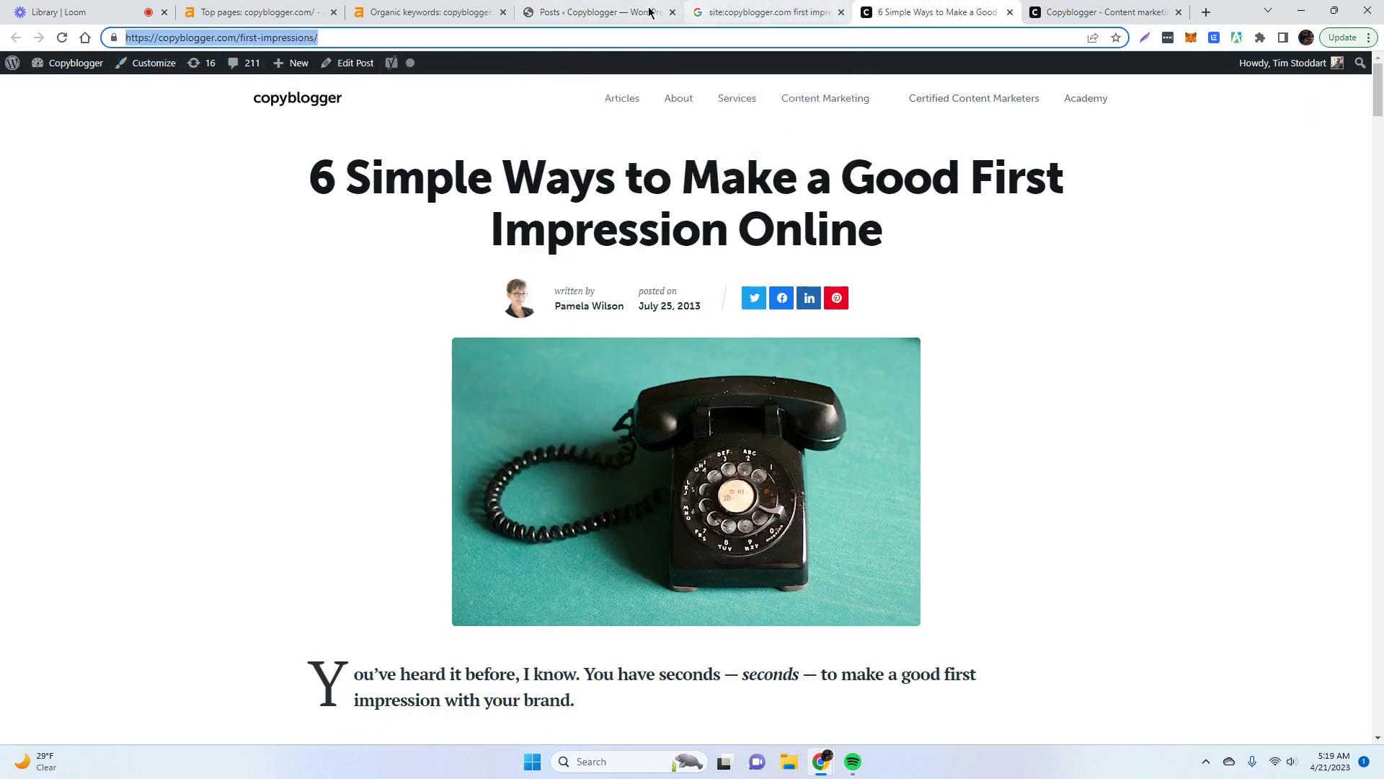
{"action": "left_click", "coordinate": [566, 12]}
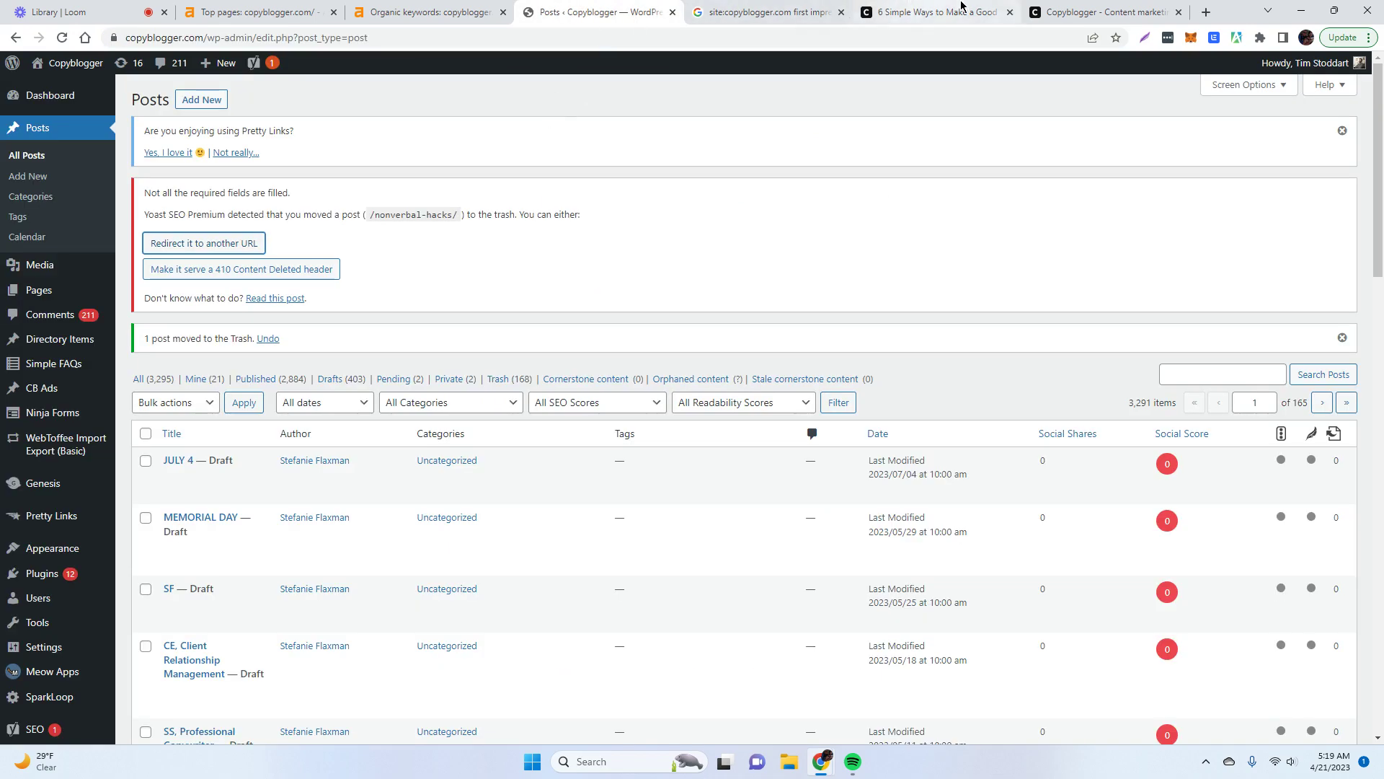
{"action": "left_click", "coordinate": [750, 8]}
{"action": "left_click", "coordinate": [403, 11]}
{"action": "left_click", "coordinate": [606, 7]}
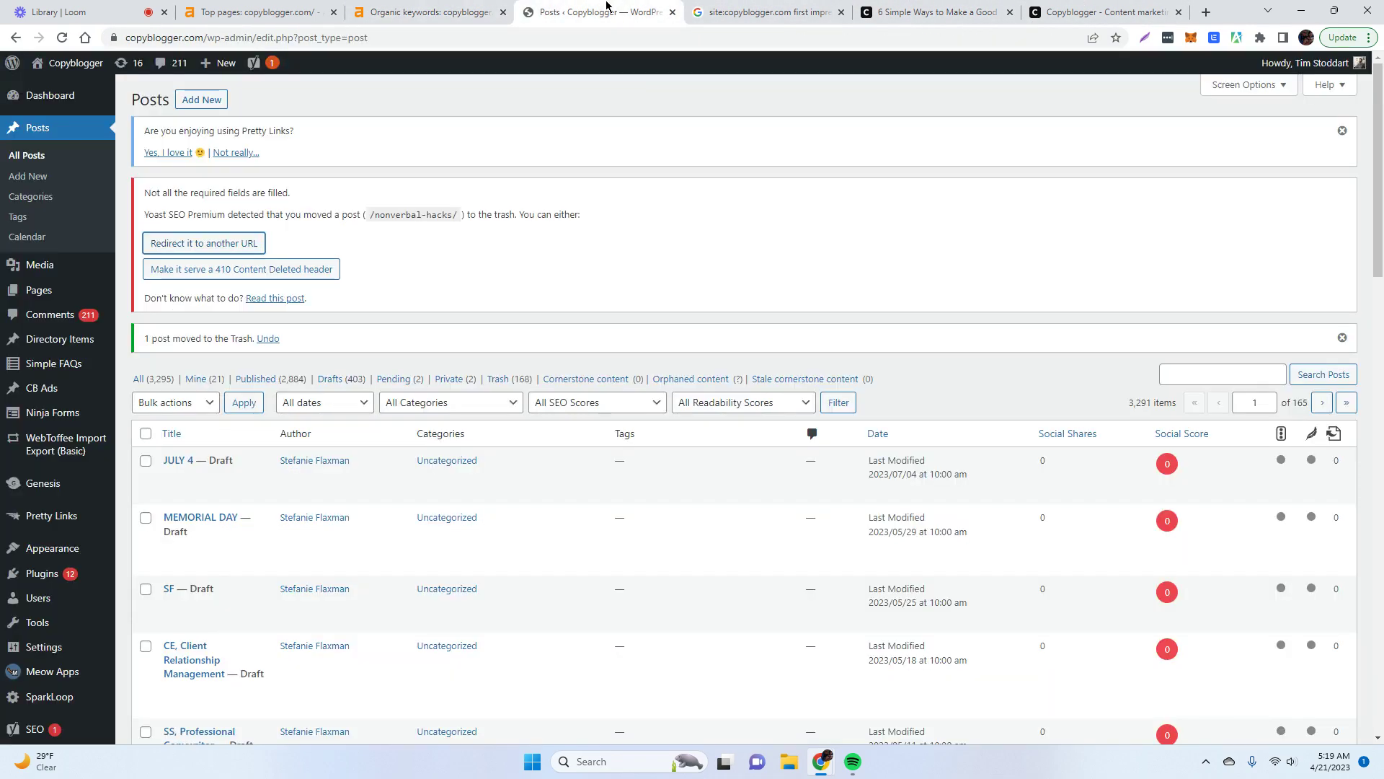
{"action": "left_click", "coordinate": [1088, 11]}
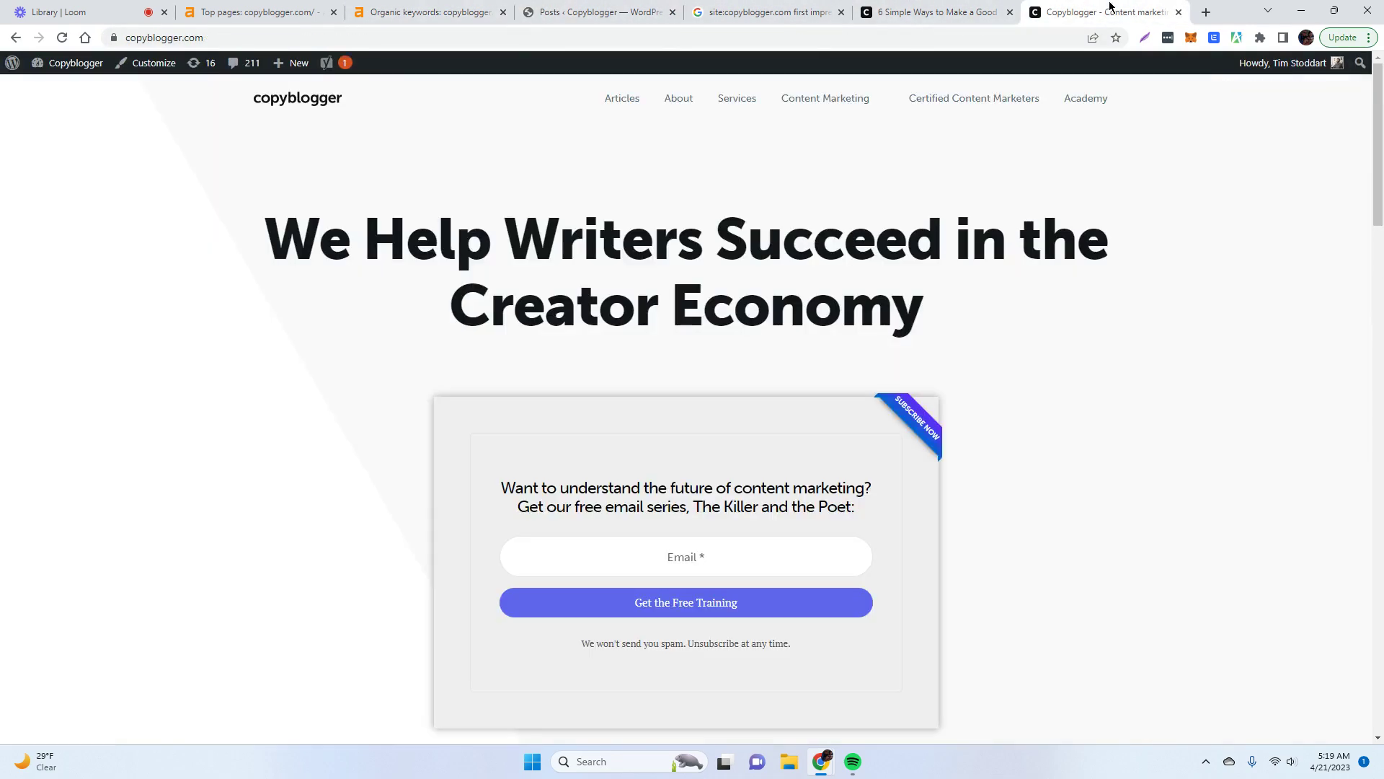
{"action": "left_click", "coordinate": [574, 11]}
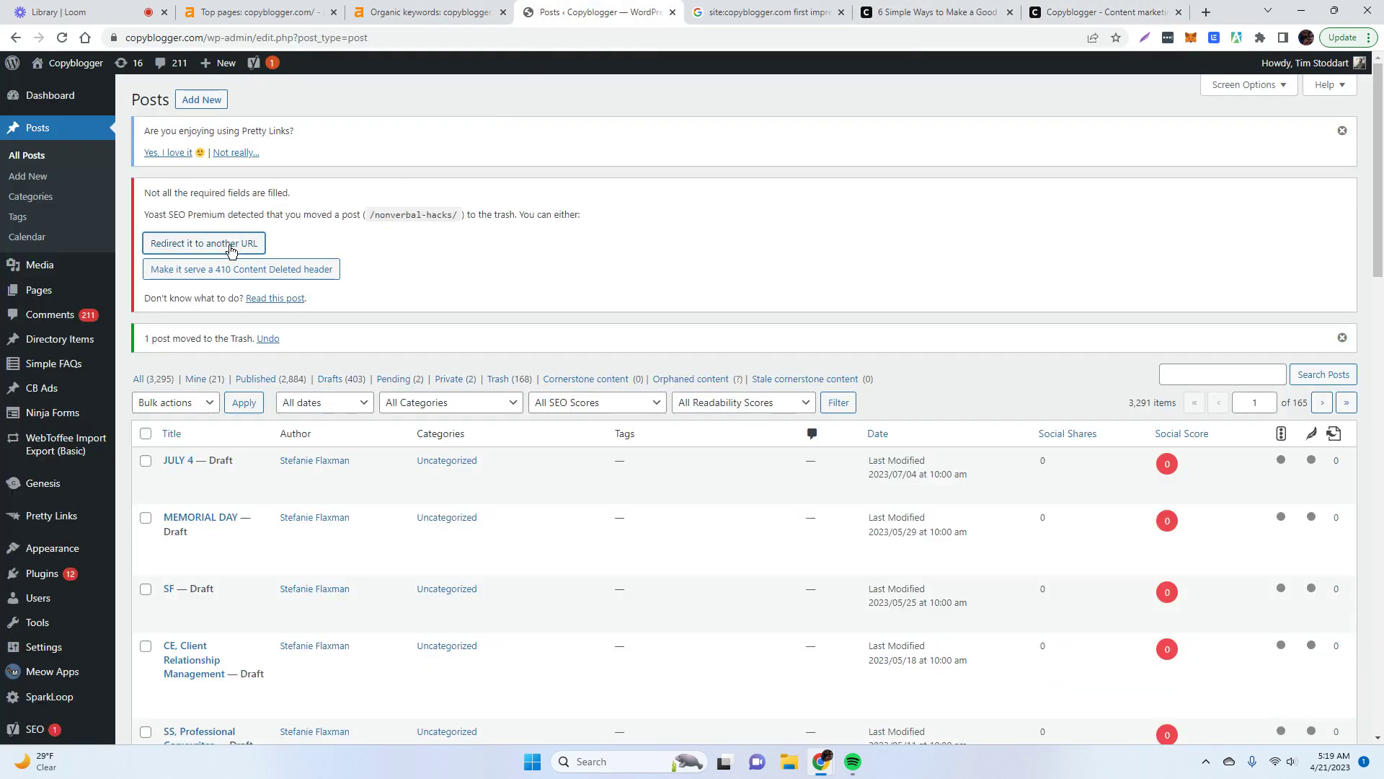
{"action": "mouse_move", "coordinate": [822, 761]}
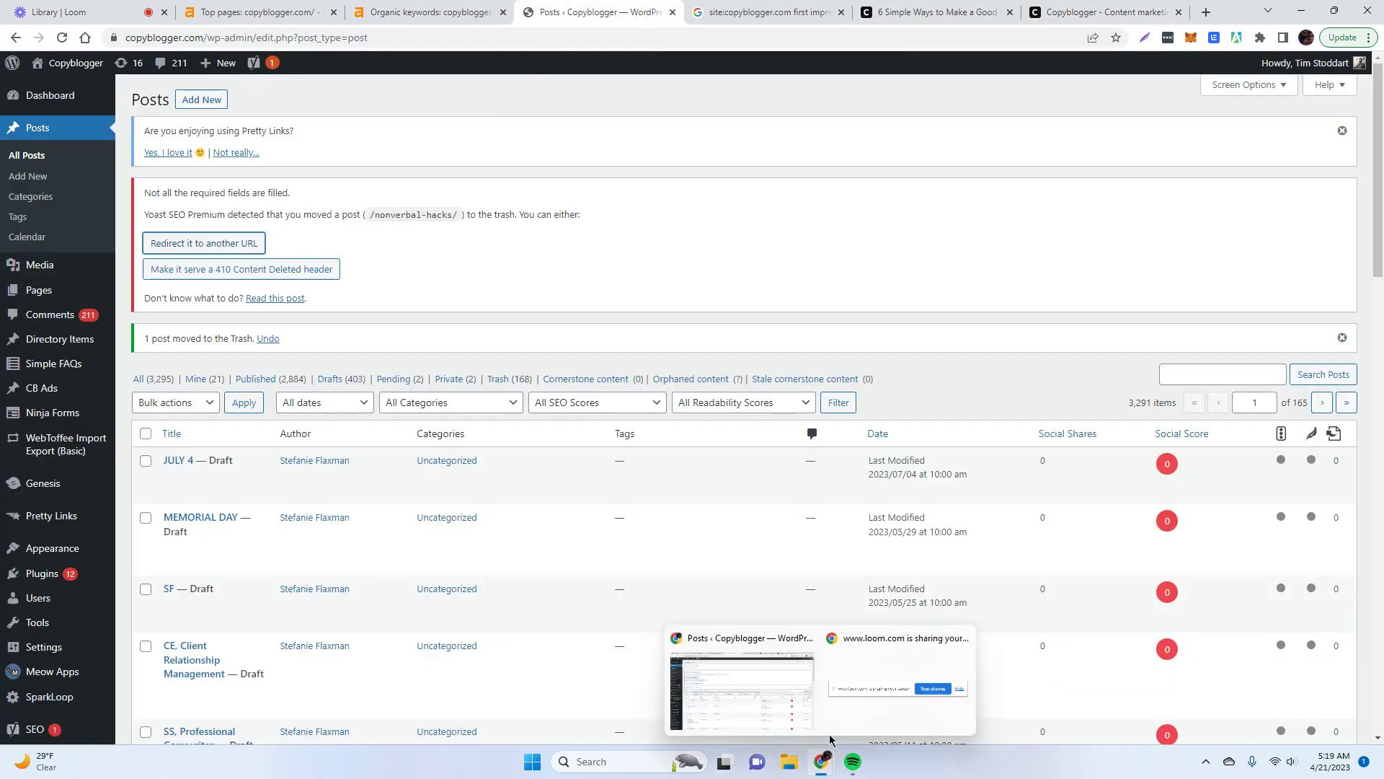
{"action": "left_click", "coordinate": [886, 647]}
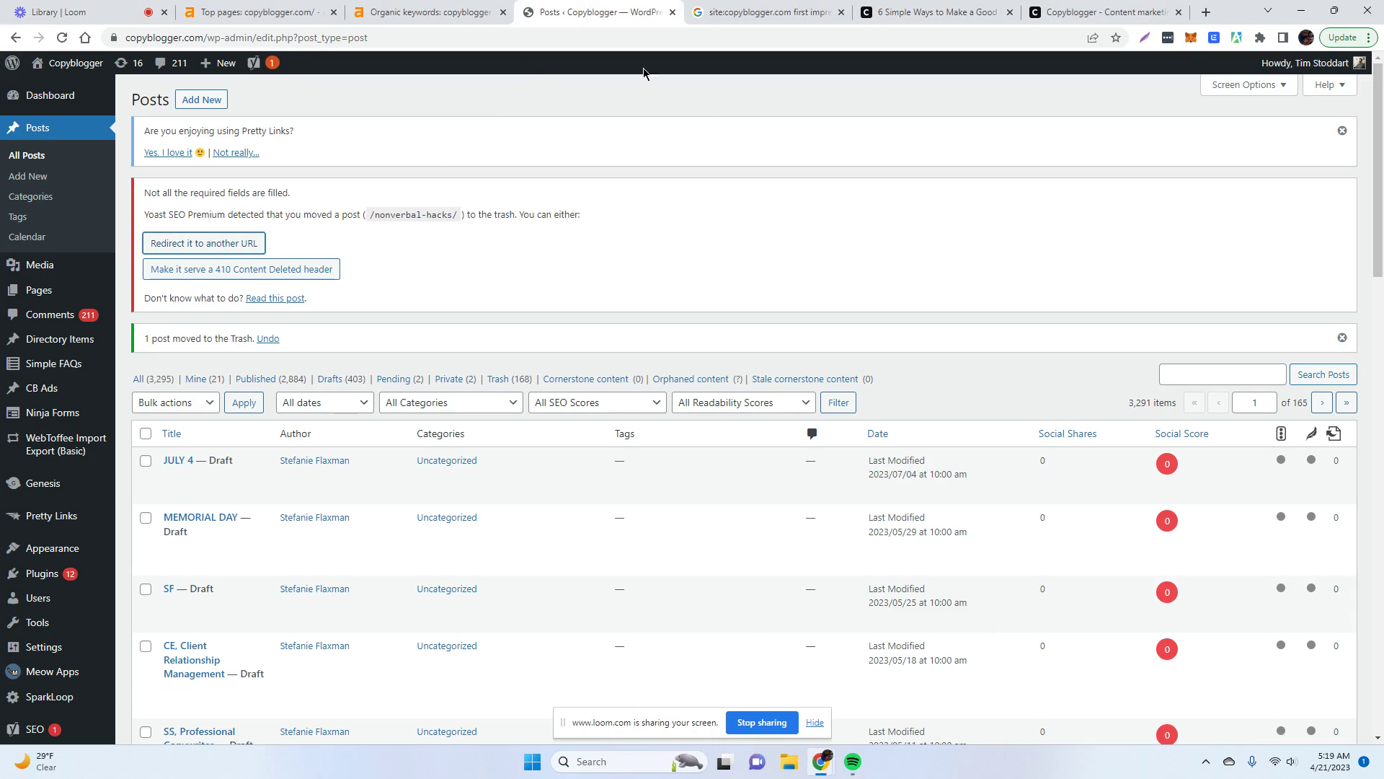
{"action": "left_click", "coordinate": [768, 11]}
{"action": "left_click", "coordinate": [1119, 12]}
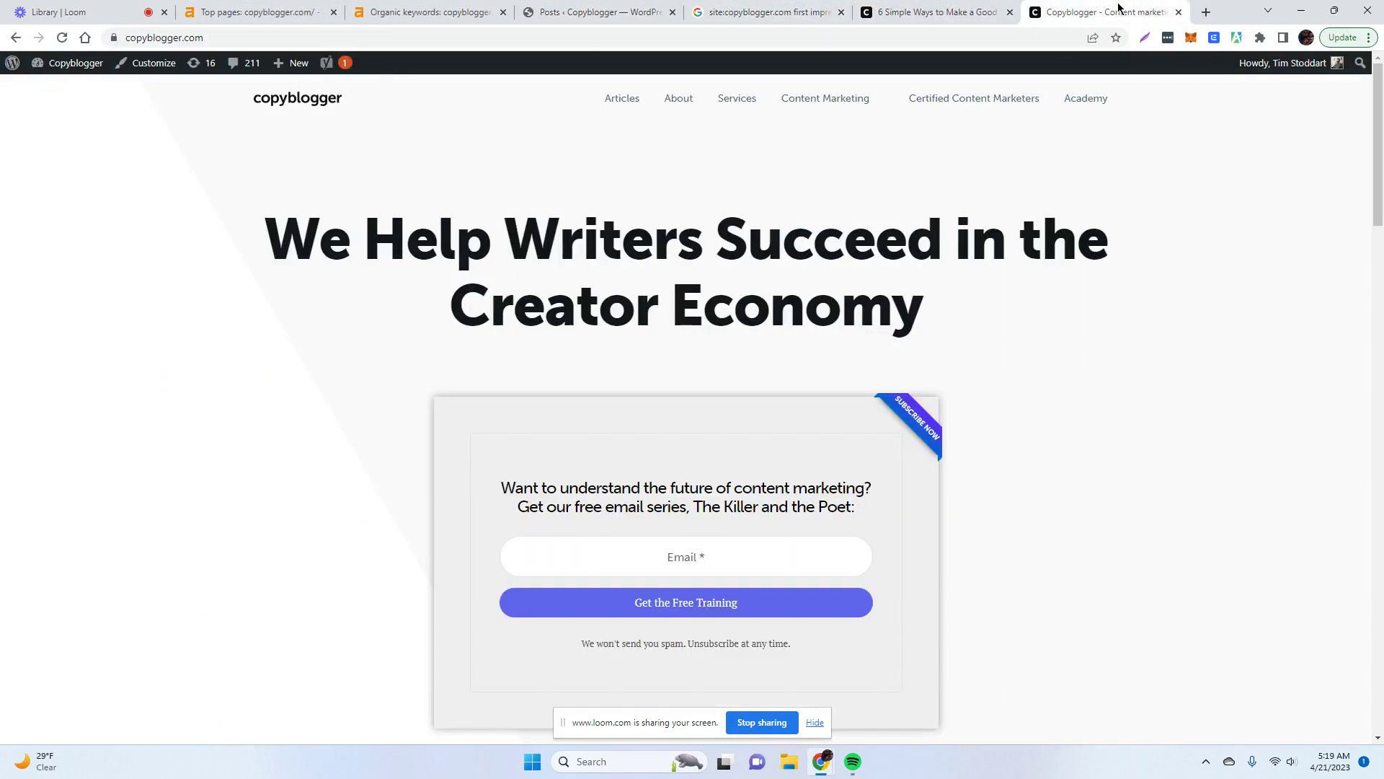
{"action": "left_click", "coordinate": [606, 11]}
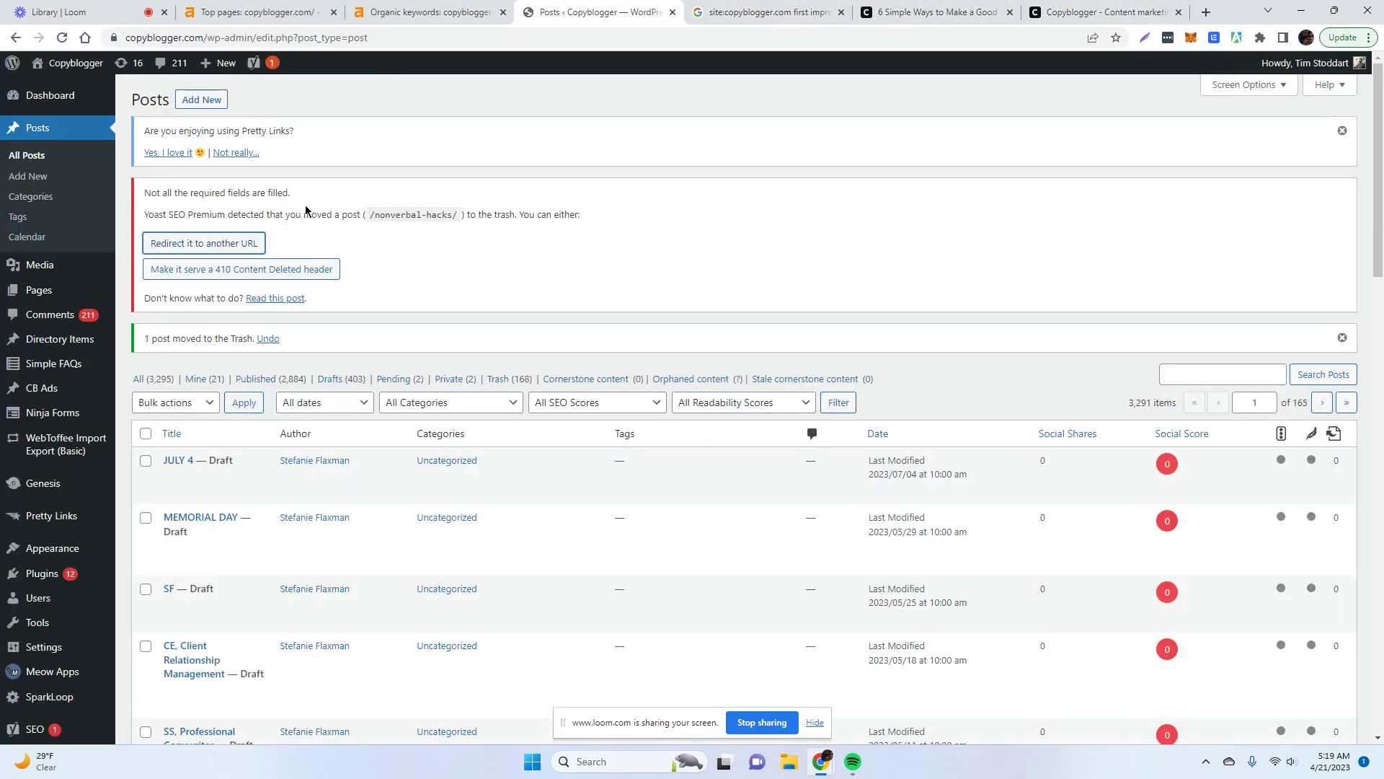
- Paste the first-impressions URL into Yoast's redirect prompt and confirm with OK
{"action": "left_click", "coordinate": [221, 245]}
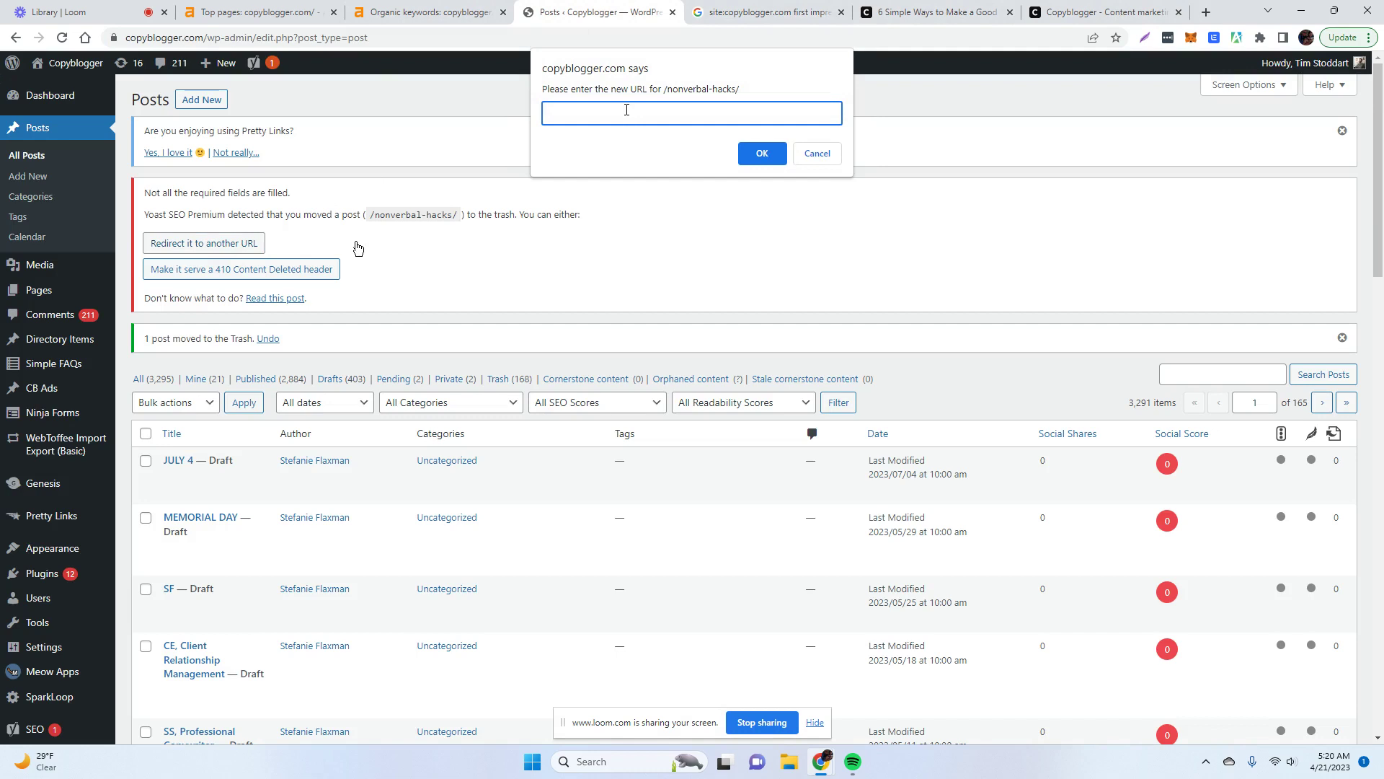
{"action": "type", "text": "https://copyblogger.com/first-impressions/"}
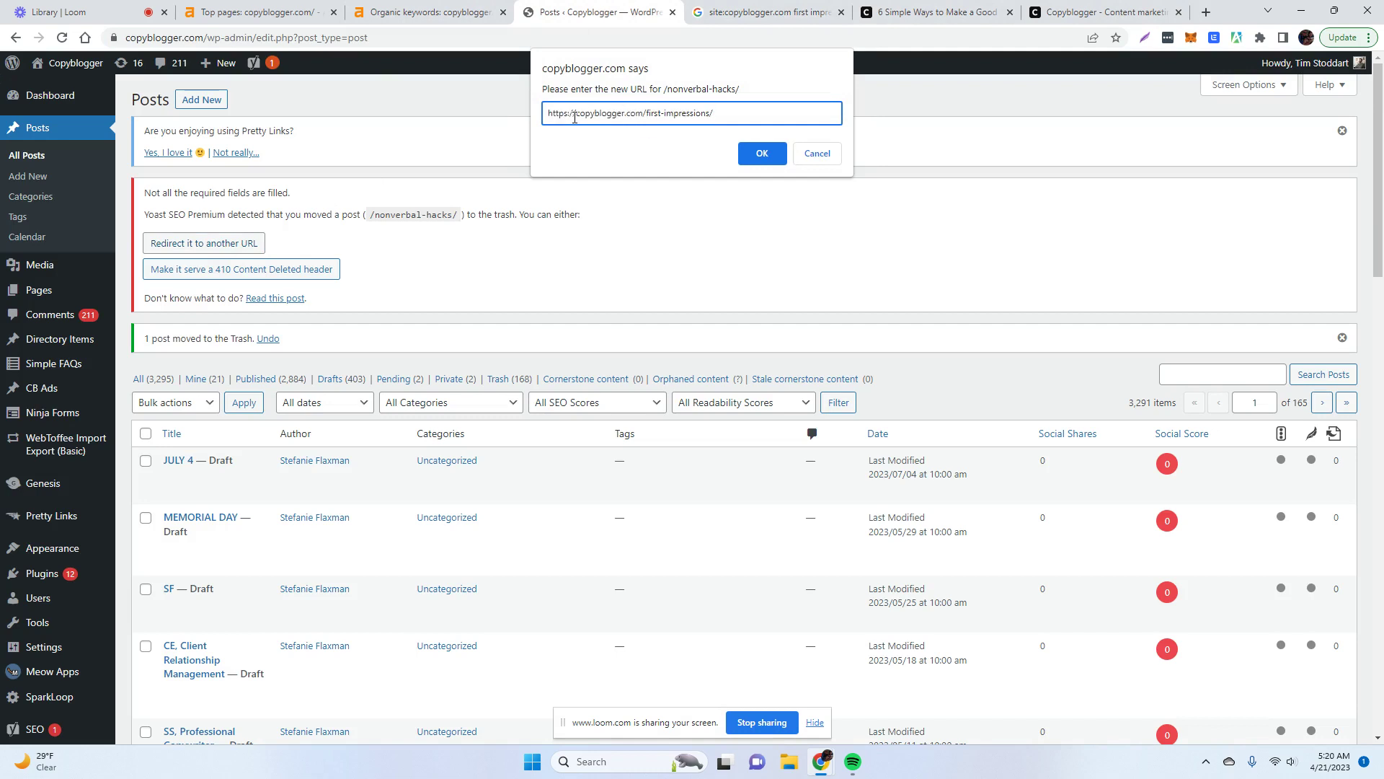
{"action": "left_click_drag", "start_coordinate": [578, 115], "coordinate": [548, 114]}
{"action": "left_click", "coordinate": [597, 115]}
{"action": "left_click", "coordinate": [762, 154]}
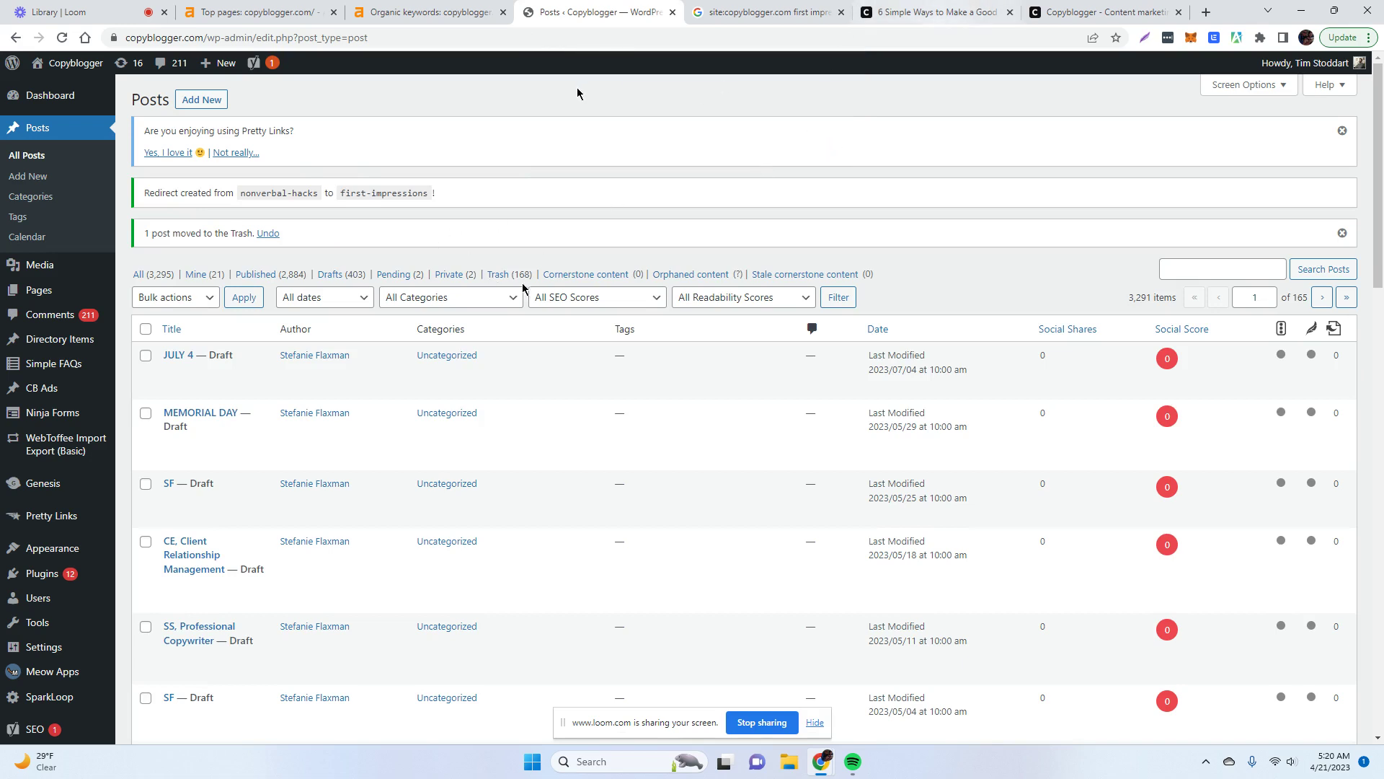
- In a new tab, enter copyblogger.com/nonverbal-hacks to test the redirect
{"action": "left_click", "coordinate": [1208, 12]}
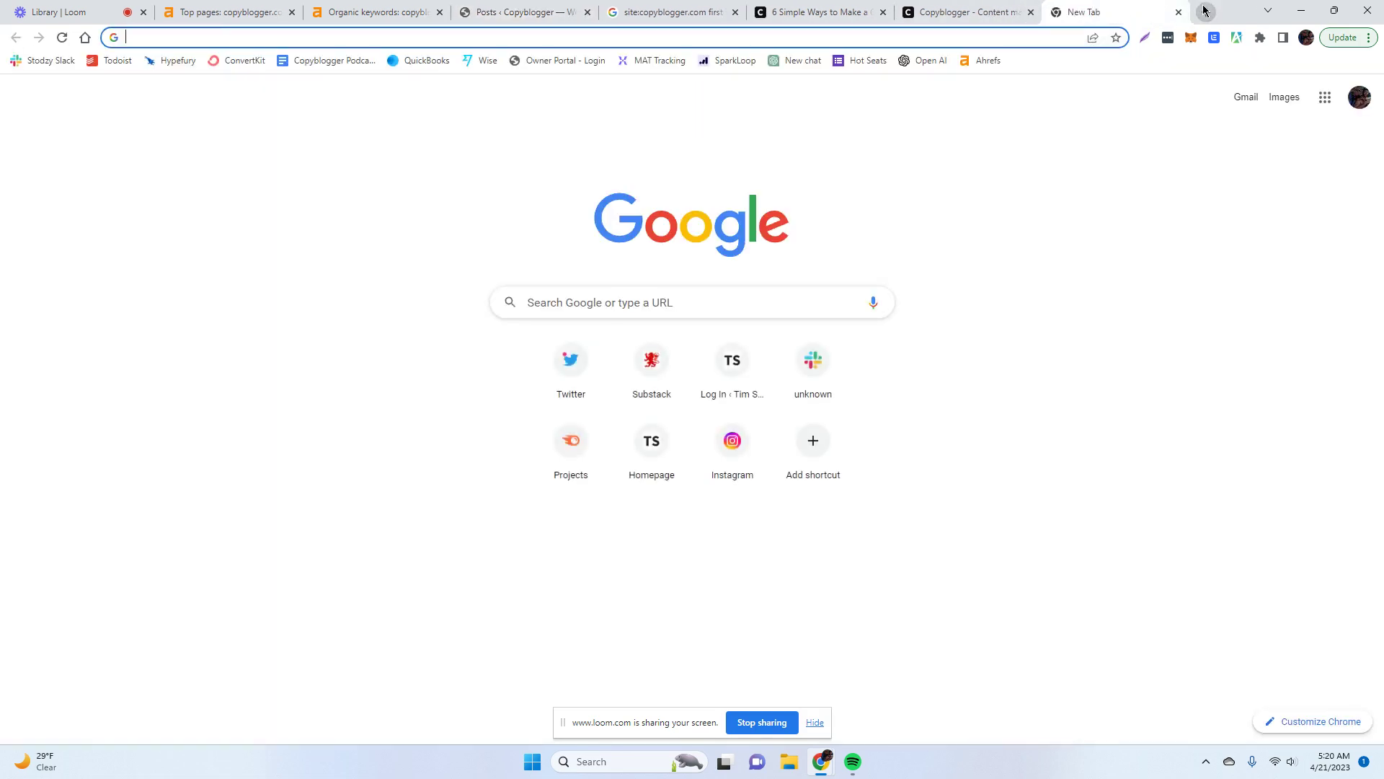
{"action": "type", "text": "copyblogger.com/"}
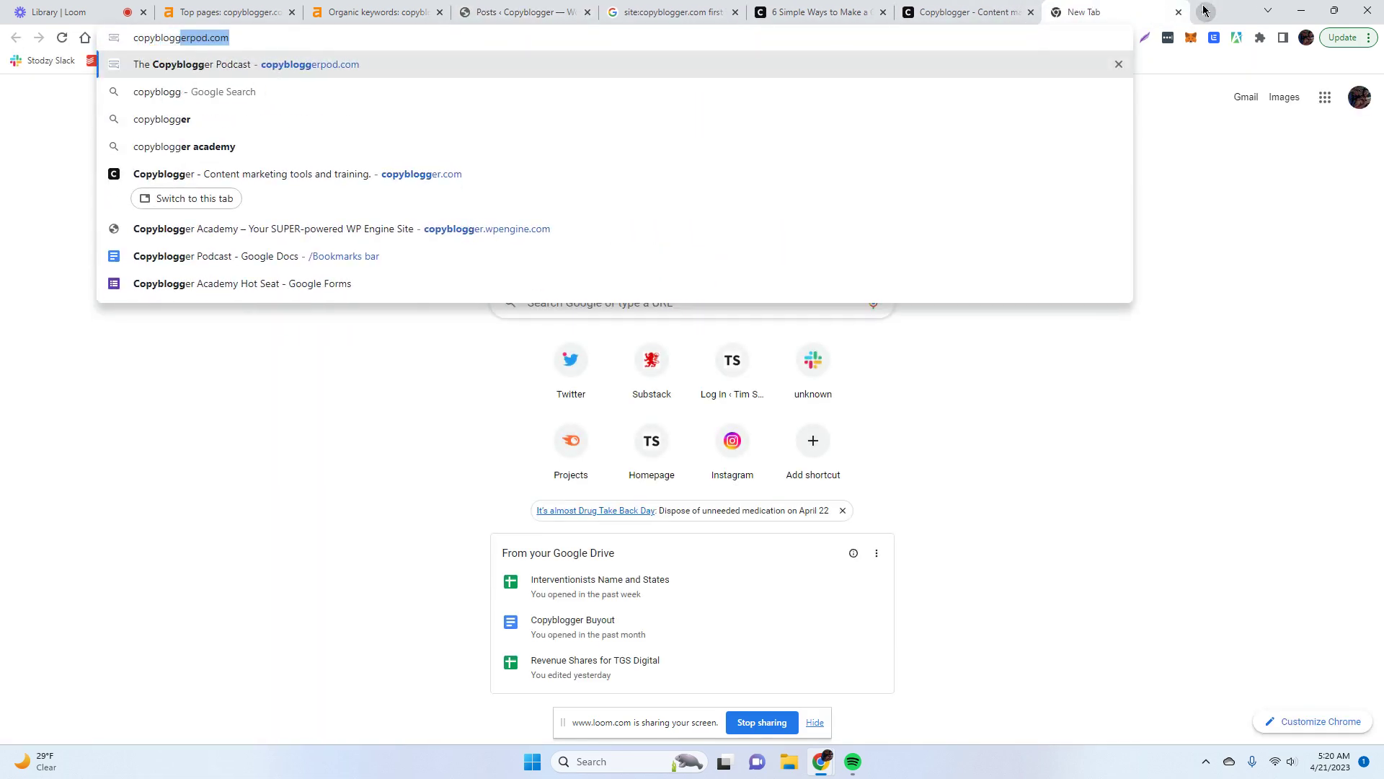
{"action": "type", "text": "nonverbal-"}
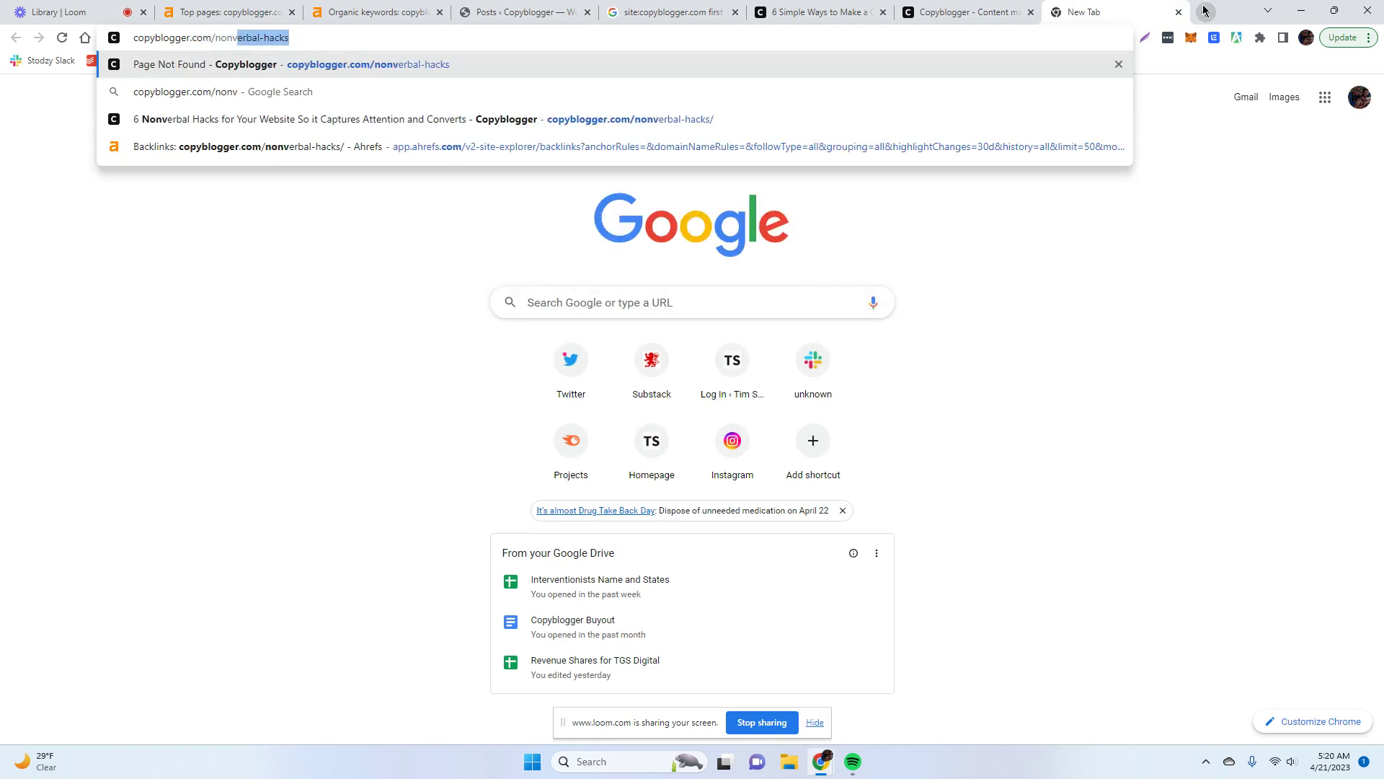
{"action": "type", "text": "hacks"}
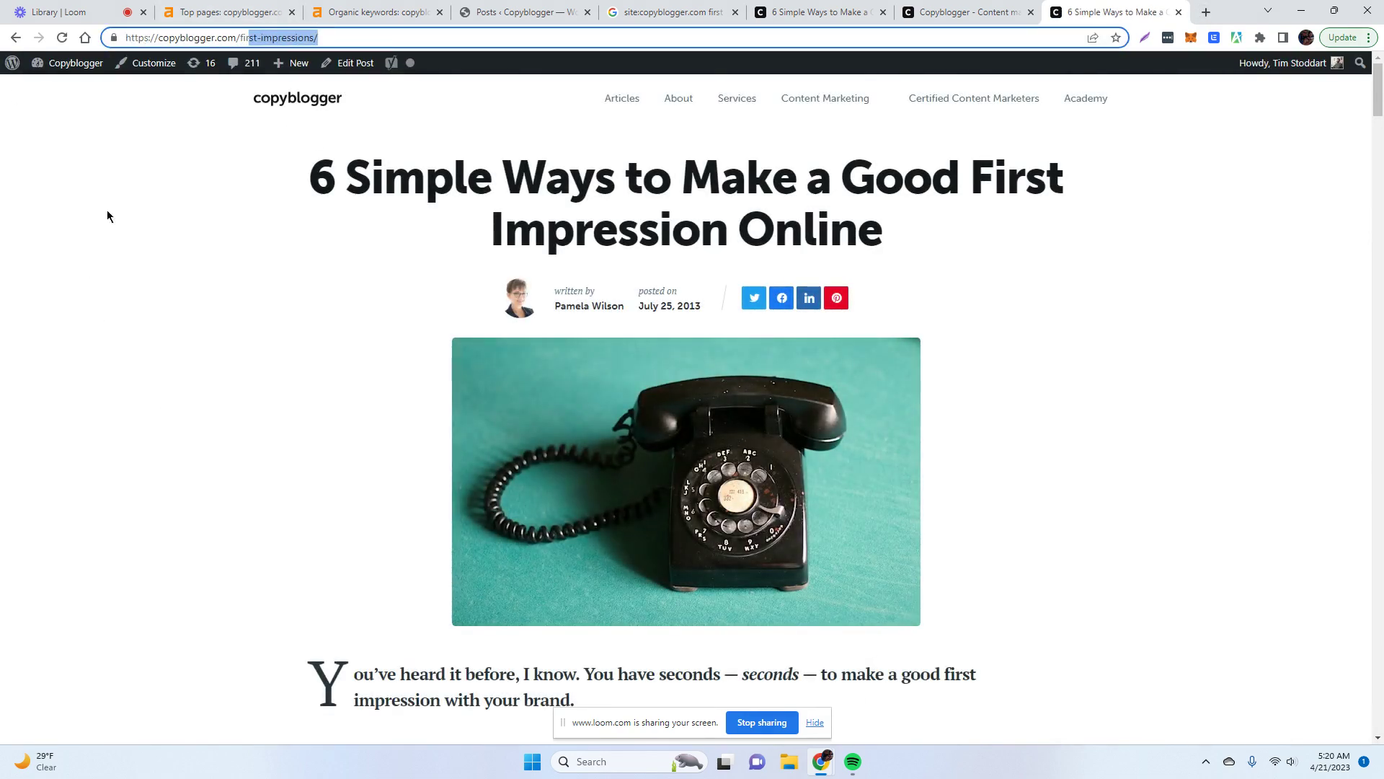
- Review the remaining zero-traffic URLs in the Ahrefs Top pages report
{"action": "left_click", "coordinate": [216, 12]}
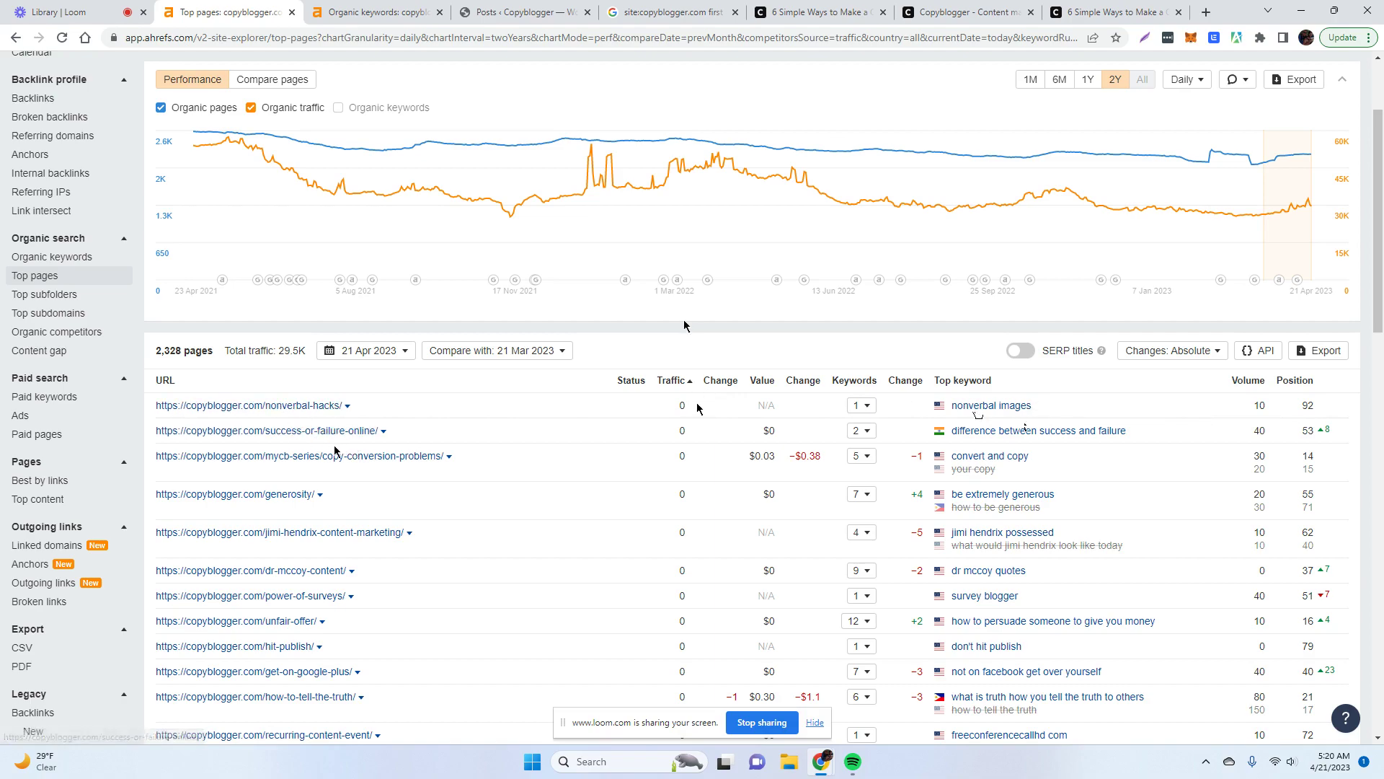
{"action": "scroll", "coordinate": [473, 447], "scroll_direction": "down", "scroll_amount": 9}
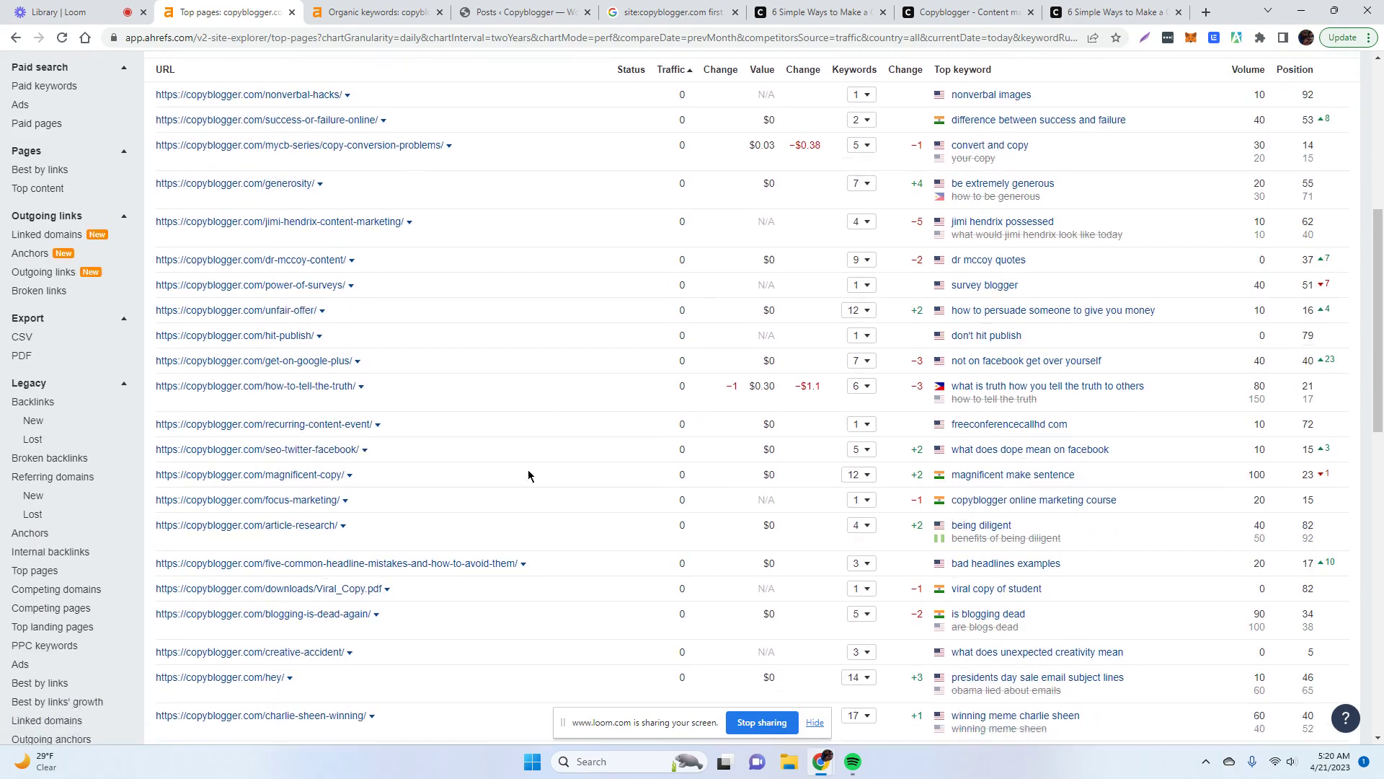
{"action": "scroll", "coordinate": [489, 396], "scroll_direction": "down", "scroll_amount": 8}
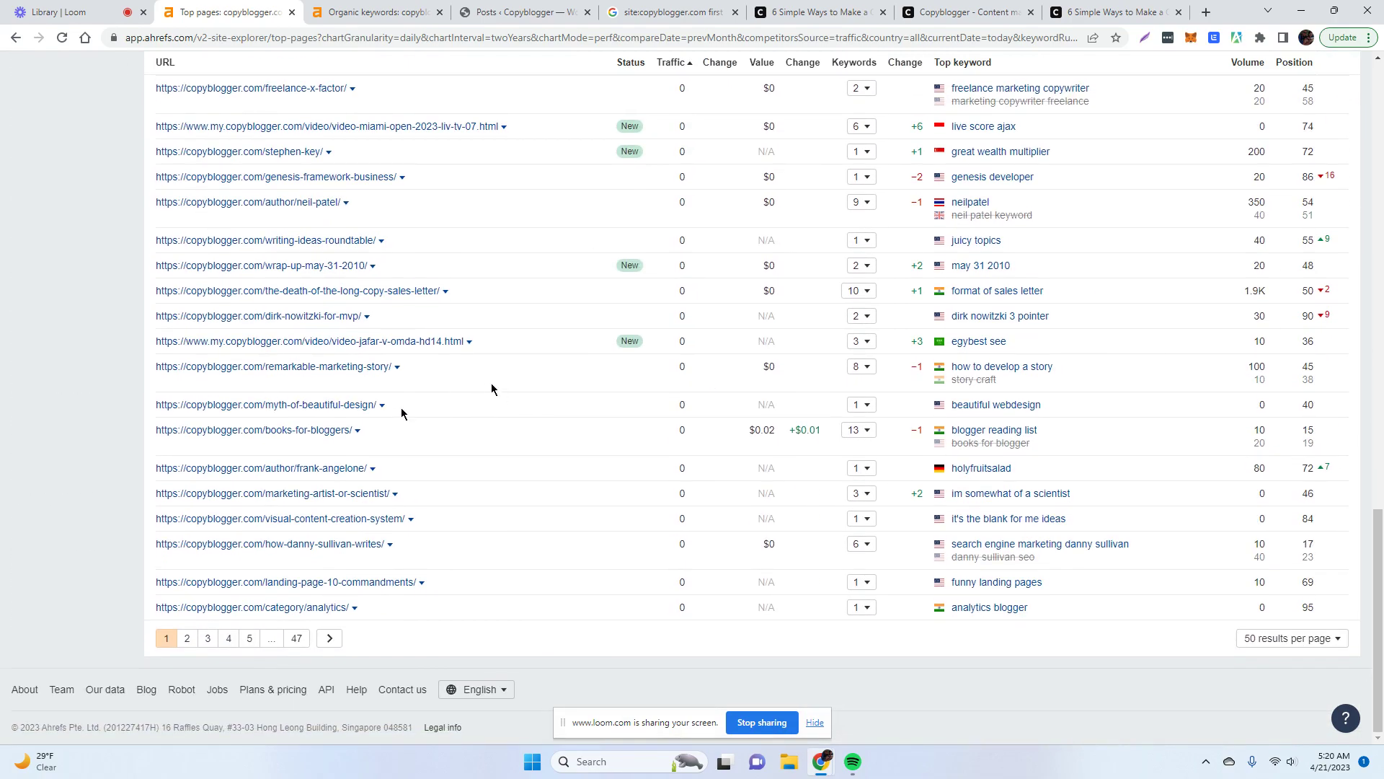
{"action": "scroll", "coordinate": [721, 541], "scroll_direction": "up", "scroll_amount": 15}
{"action": "scroll", "coordinate": [649, 552], "scroll_direction": "down", "scroll_amount": 11}
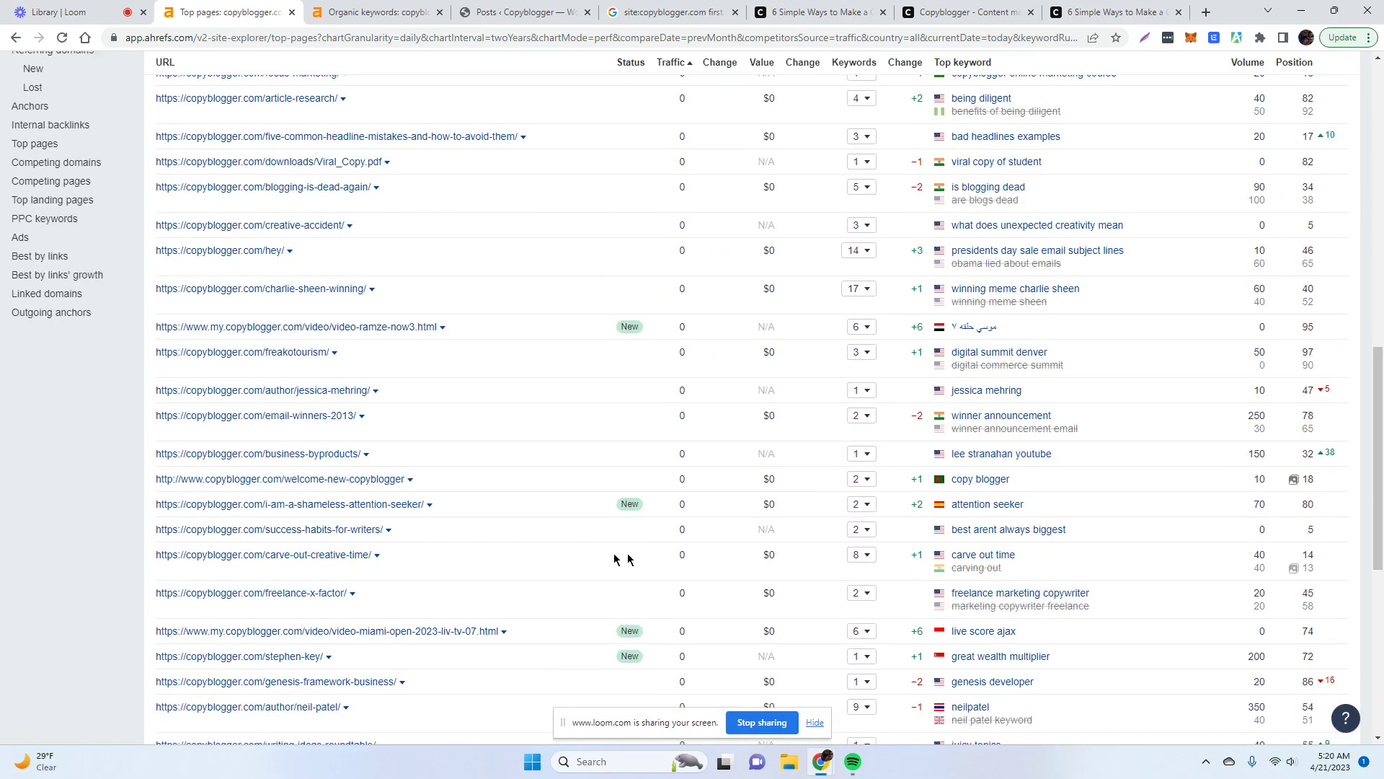
{"action": "scroll", "coordinate": [447, 375], "scroll_direction": "down", "scroll_amount": 4}
{"action": "scroll", "coordinate": [343, 604], "scroll_direction": "up", "scroll_amount": 10}
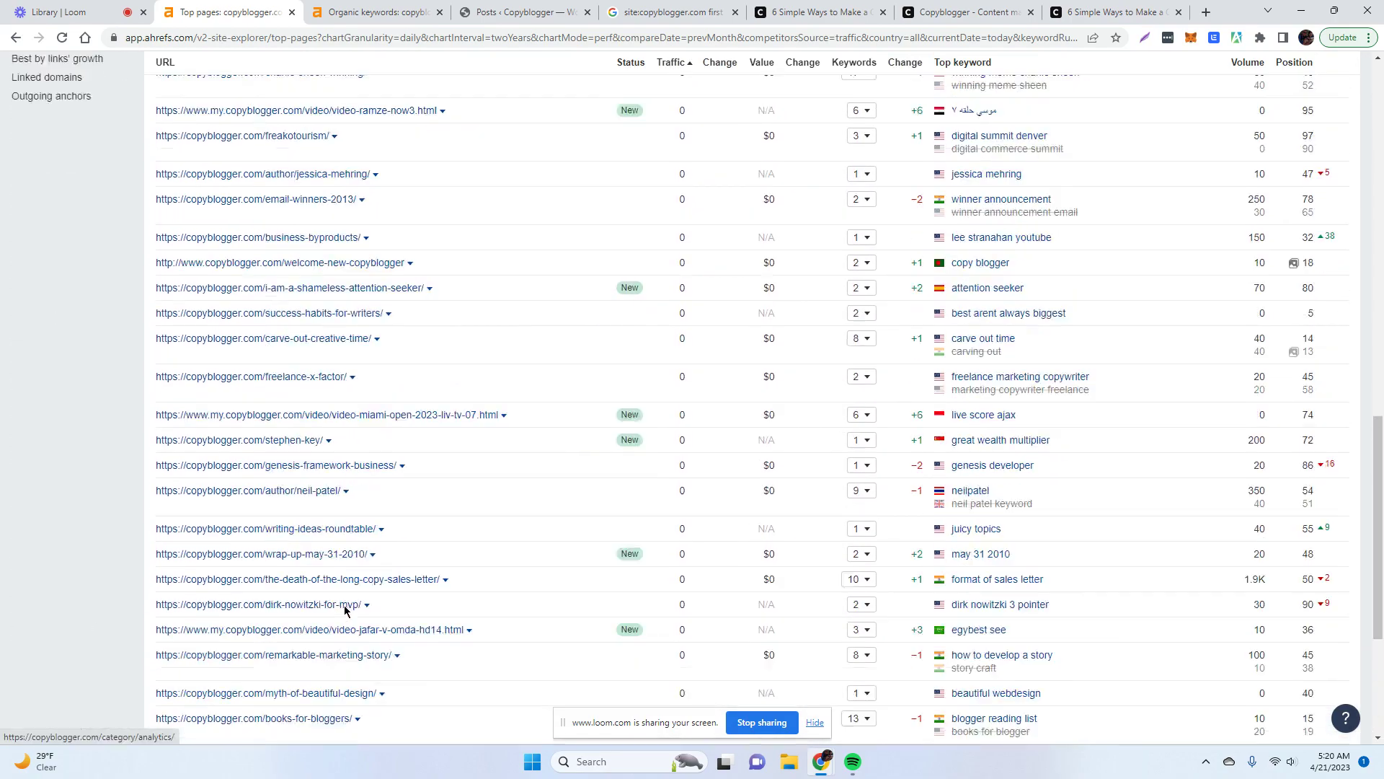
- Hide the Loom screen-sharing bar and bring up the Loom library of 153 videos
{"action": "scroll", "coordinate": [336, 580], "scroll_direction": "up", "scroll_amount": 2}
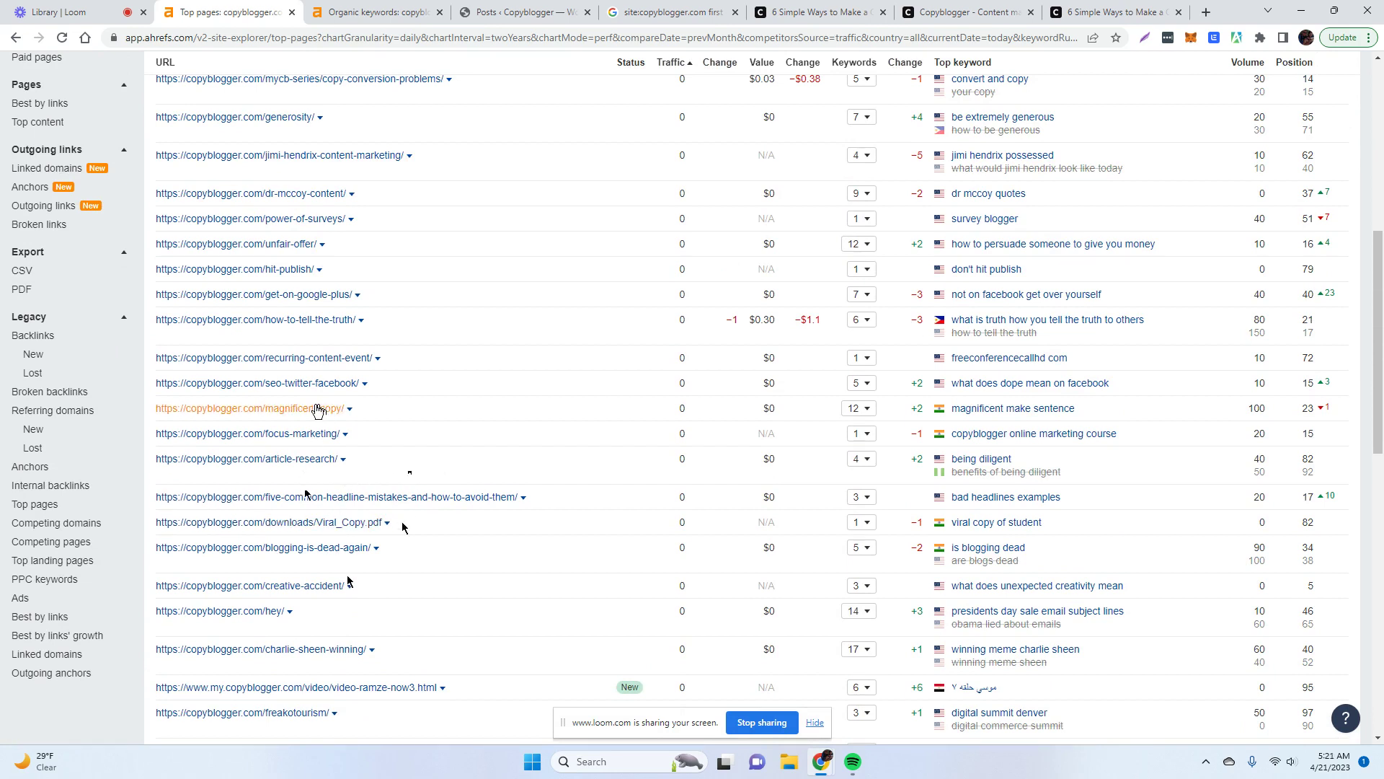
{"action": "scroll", "coordinate": [444, 467], "scroll_direction": "up", "scroll_amount": 7}
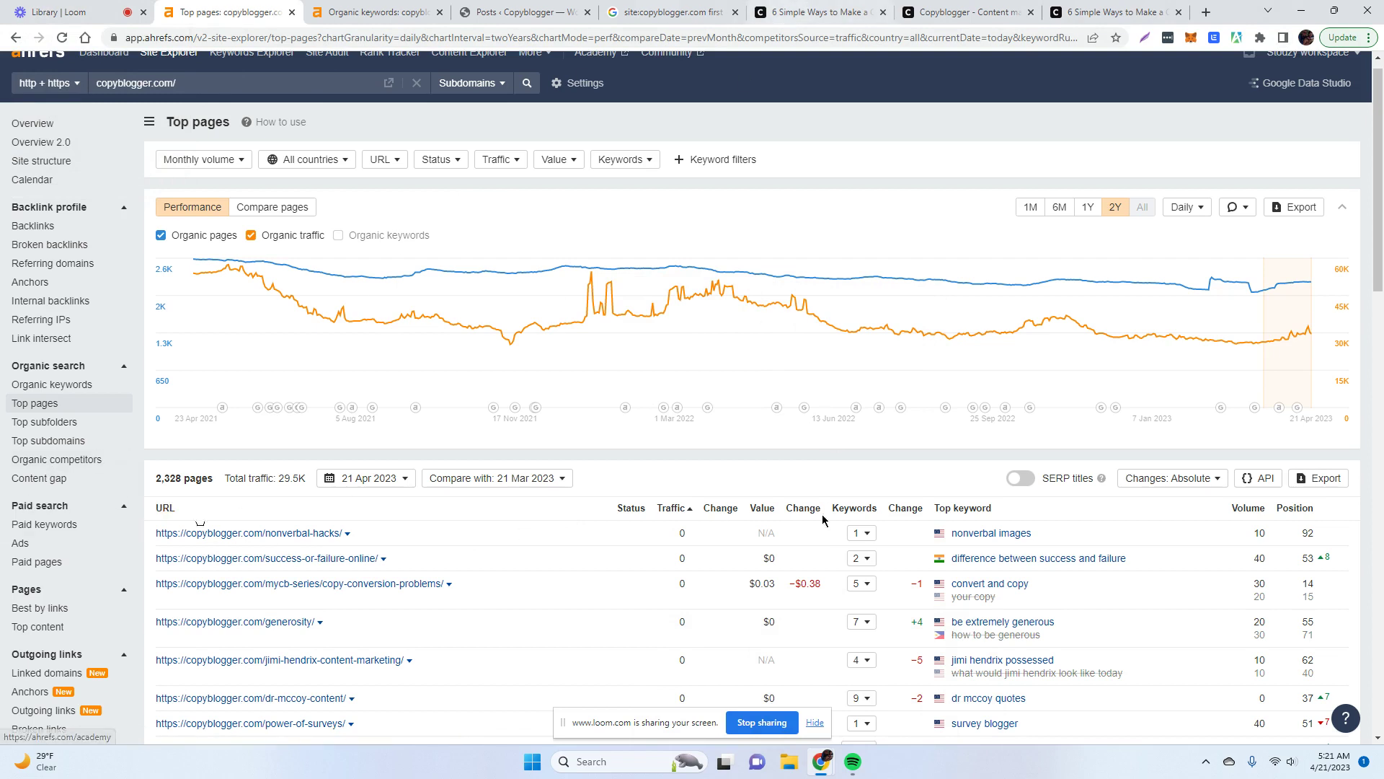
{"action": "left_click", "coordinate": [815, 723]}
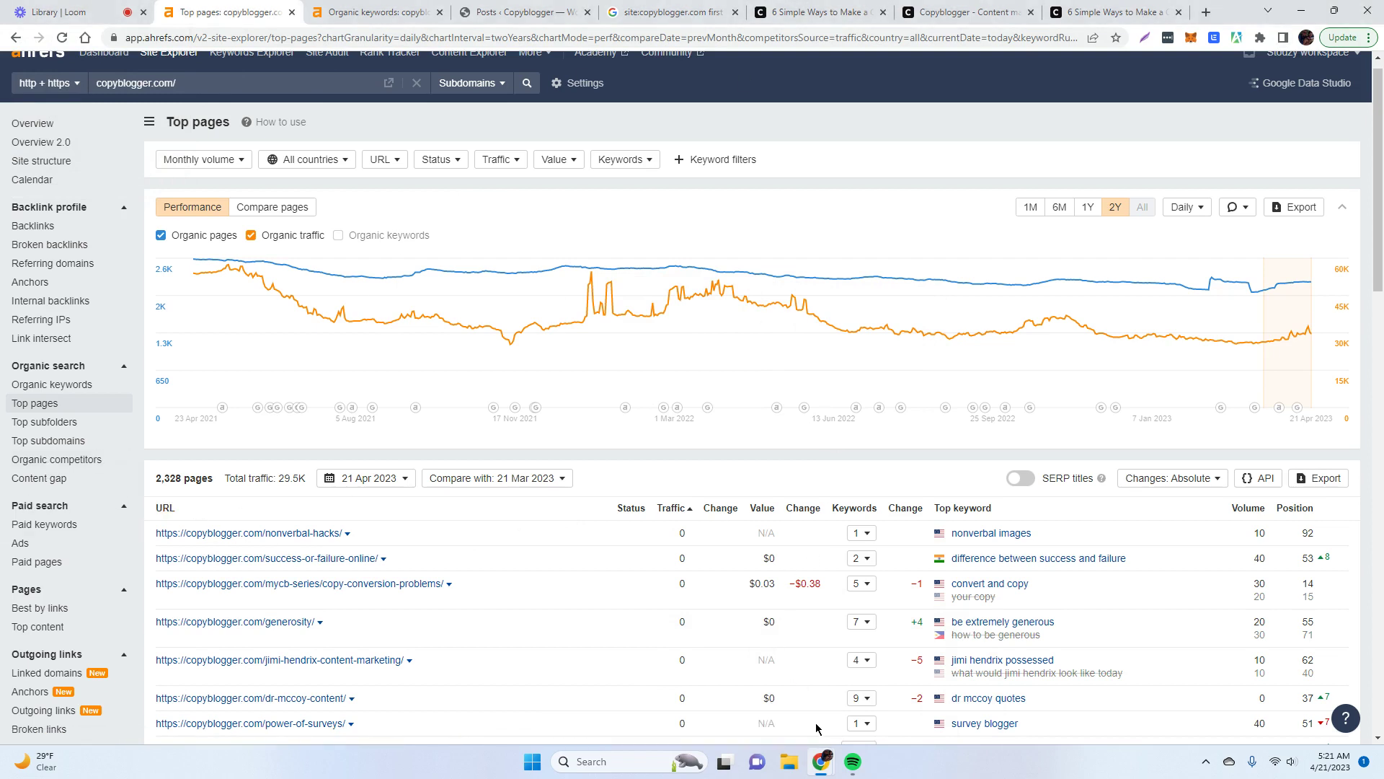
{"action": "left_click", "coordinate": [60, 9]}
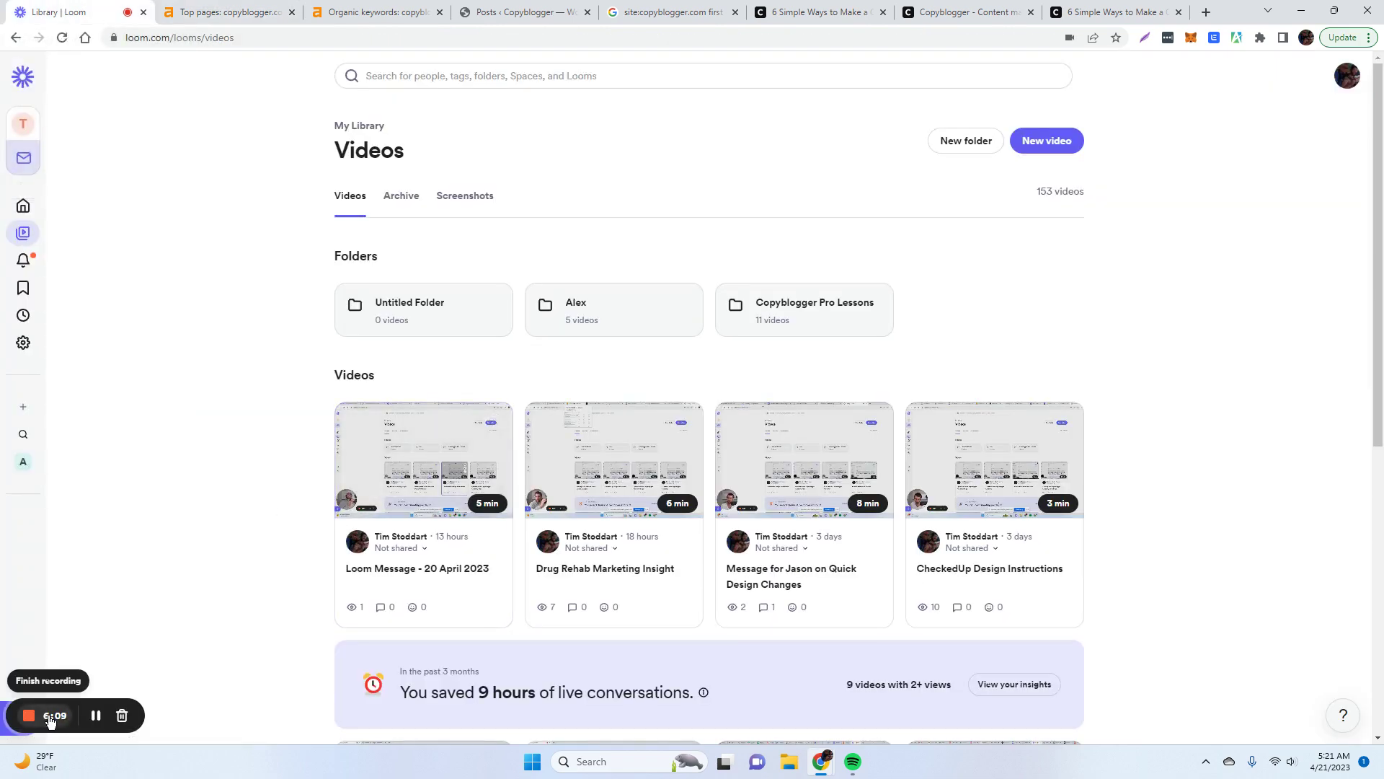